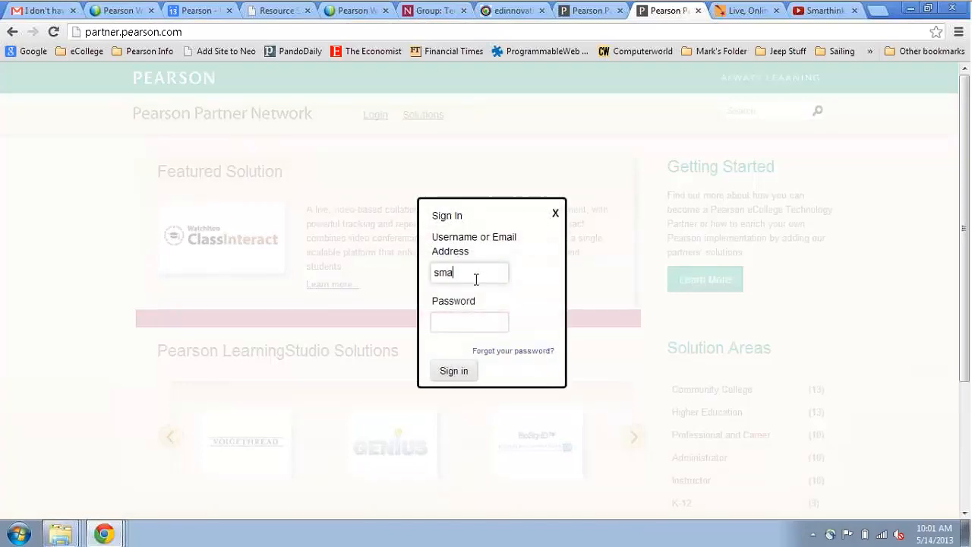
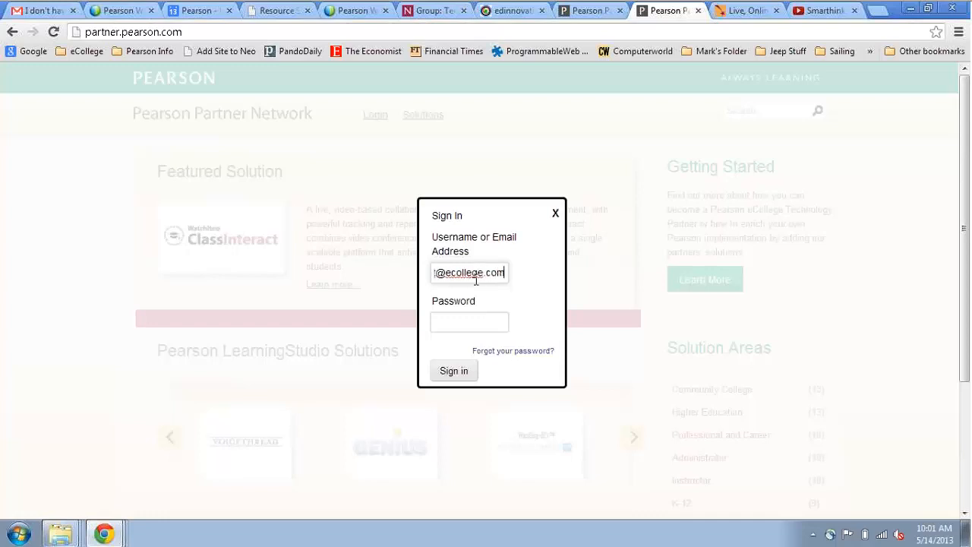
- Sign in to Pearson Partner Network with the partner account's email and password
click(452, 321)
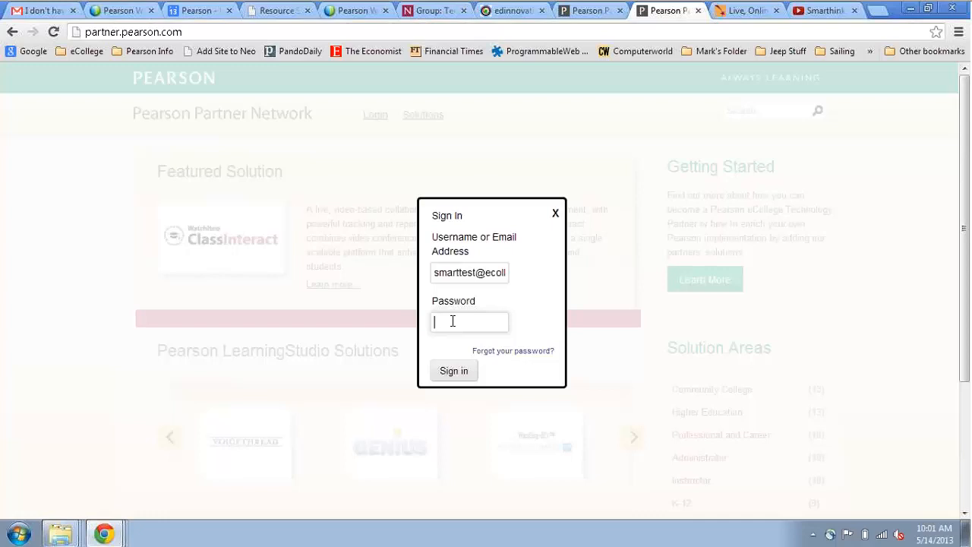
click(461, 370)
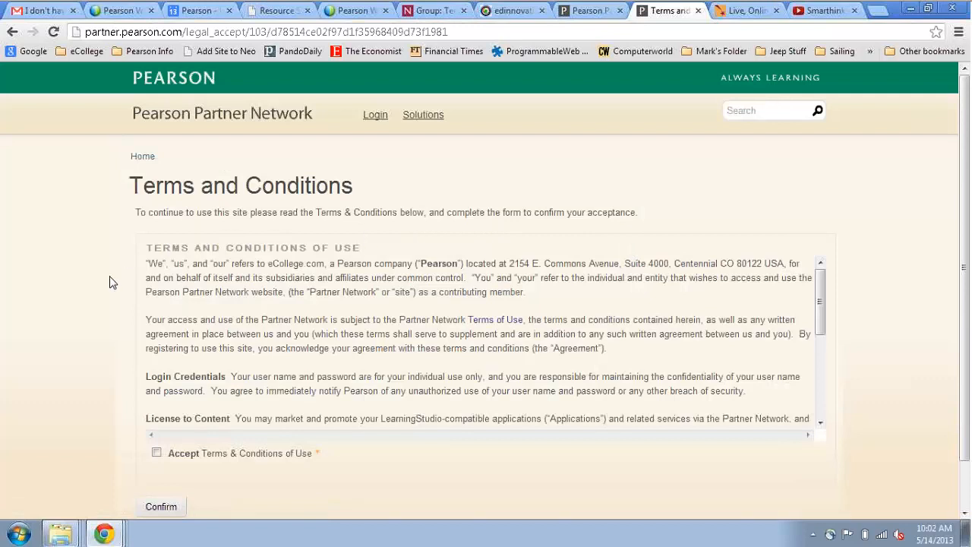
- Accept the Terms & Conditions of Use and confirm the acceptance
scroll(110, 282, down, 1)
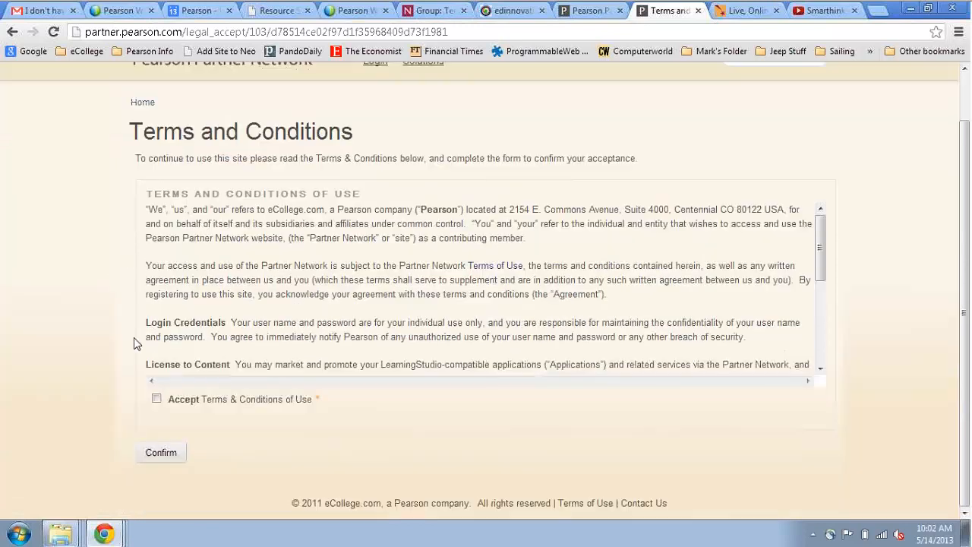
click(156, 398)
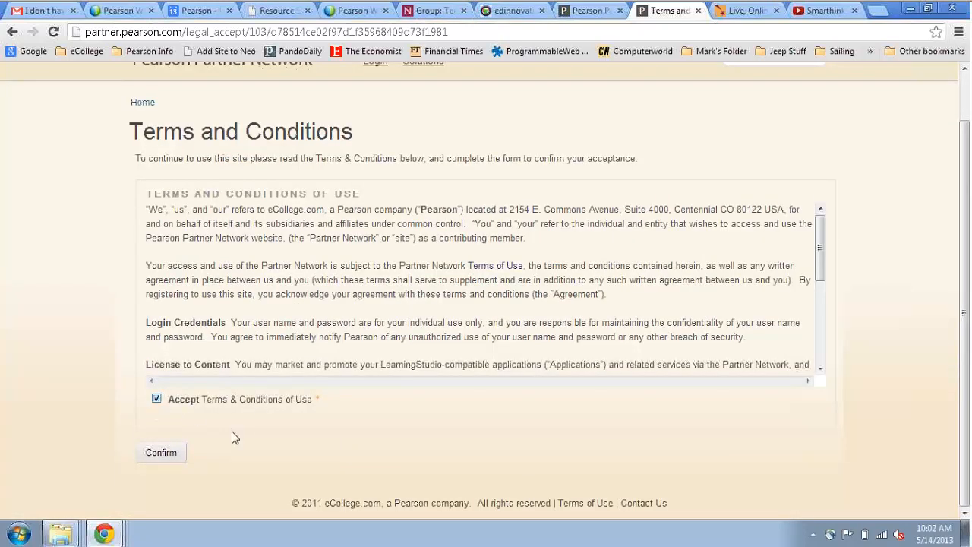
click(161, 454)
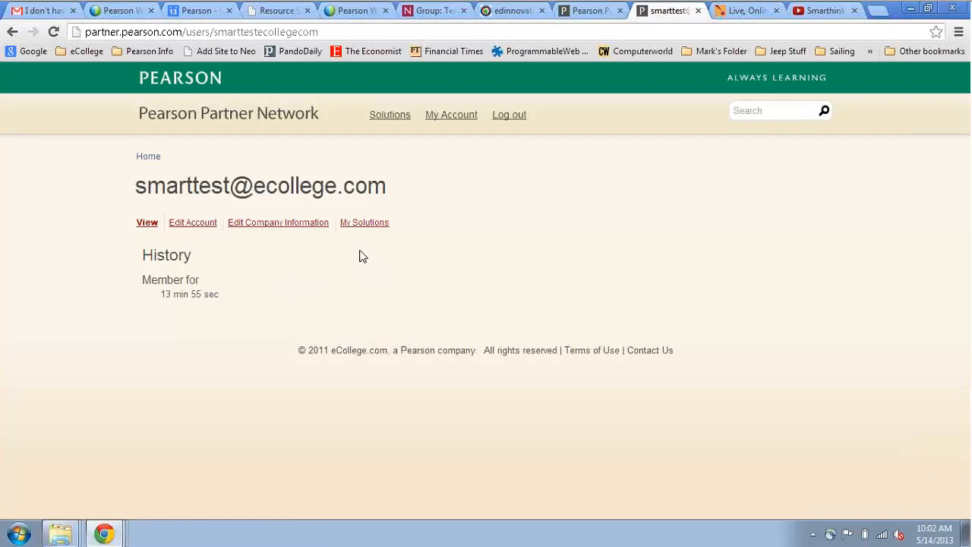
- From My Solutions, add a new solution named 'Smarthinking' in the Application Name field
click(355, 225)
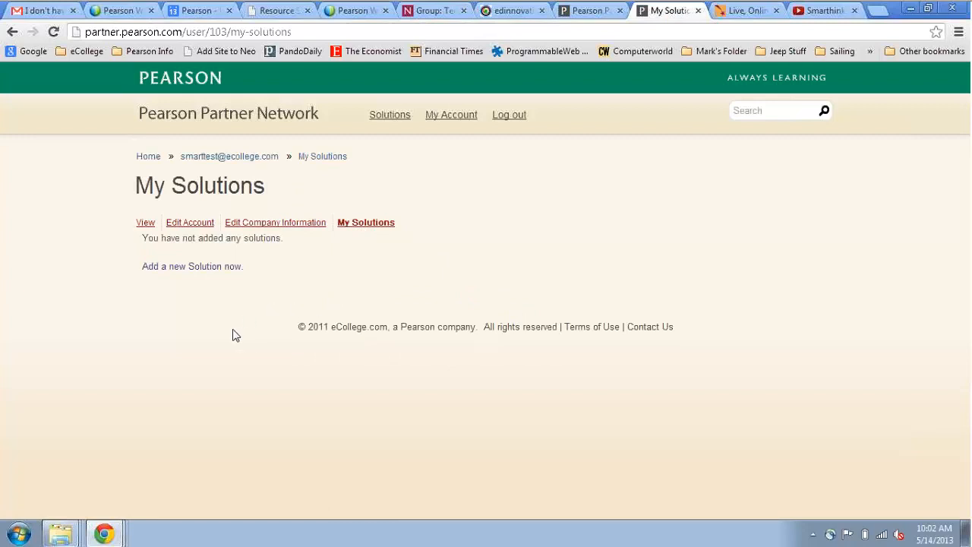
click(179, 271)
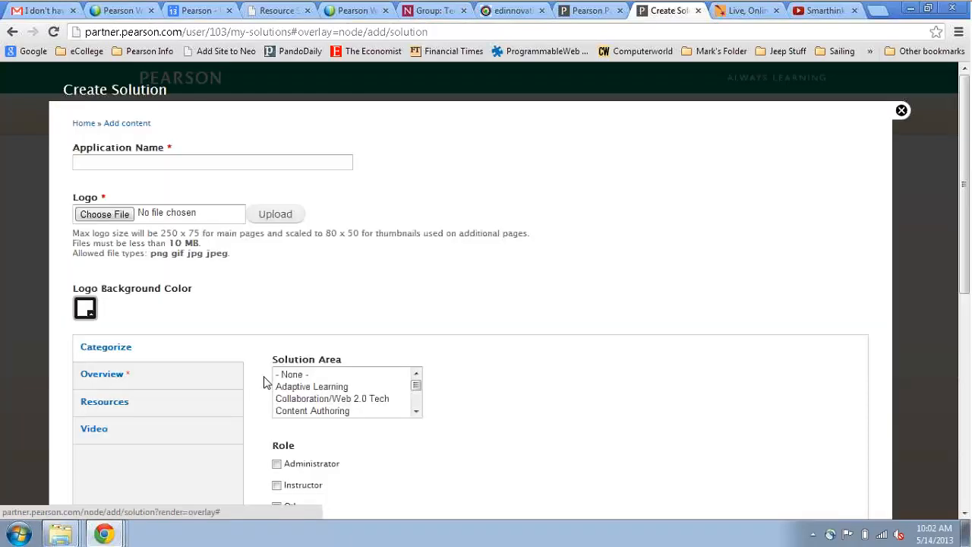
click(285, 162)
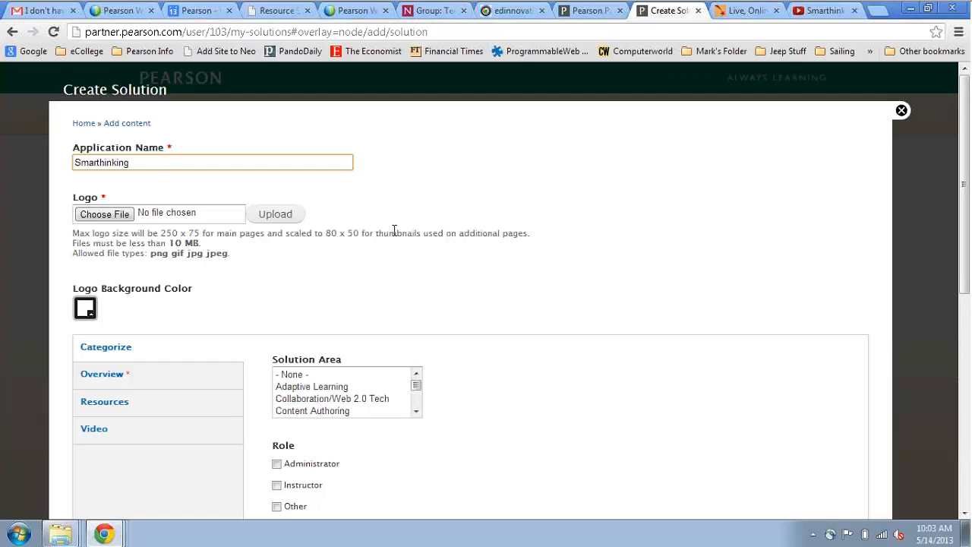
- Choose smartlogo.png from Downloads and upload it as the solution logo
click(105, 215)
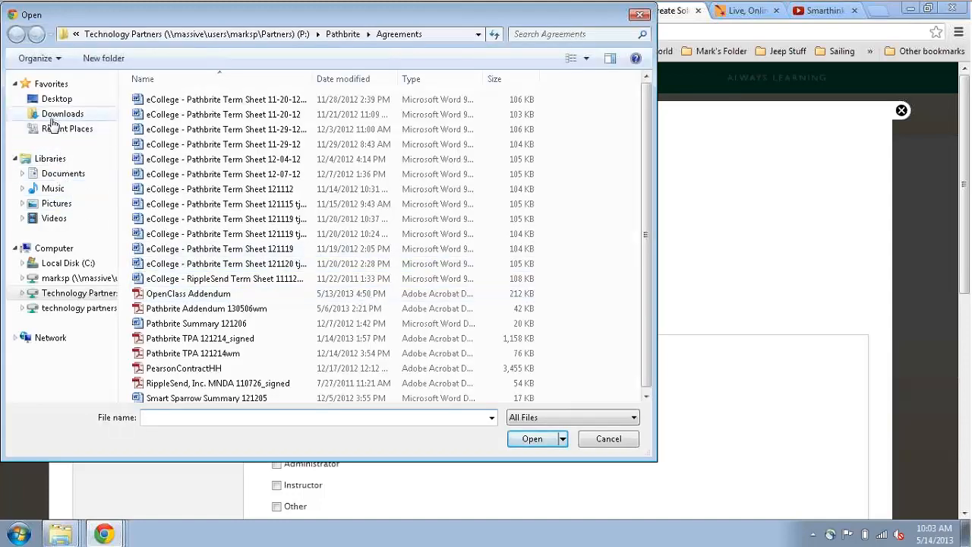
click(55, 116)
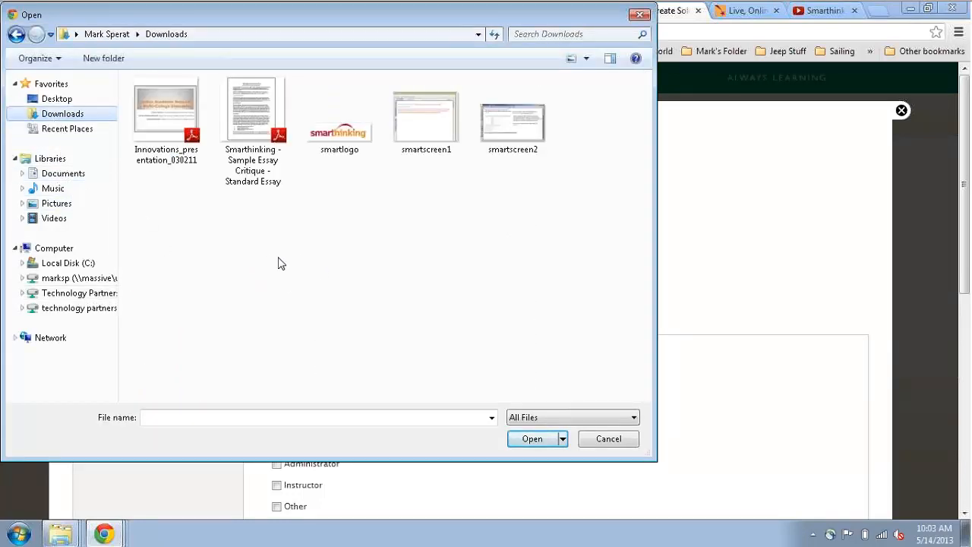
click(341, 145)
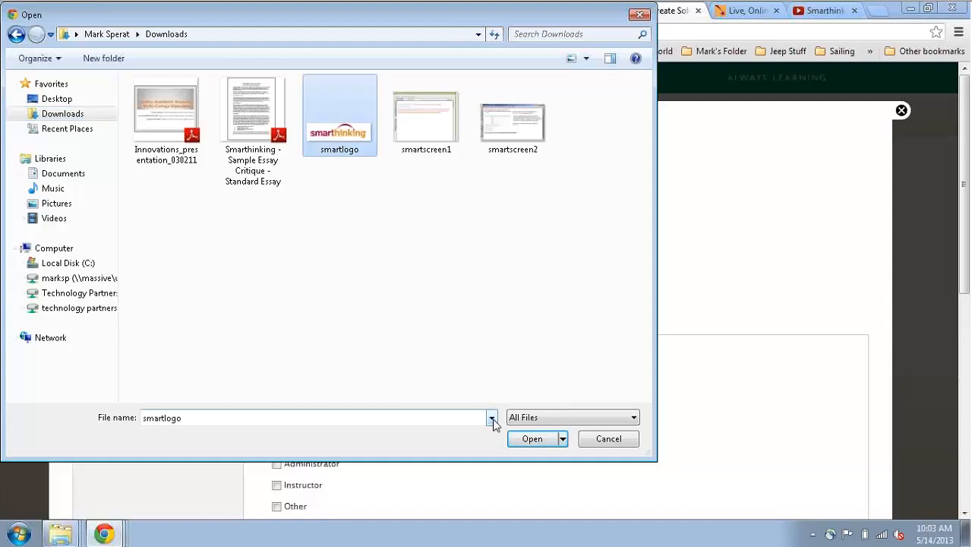
click(528, 442)
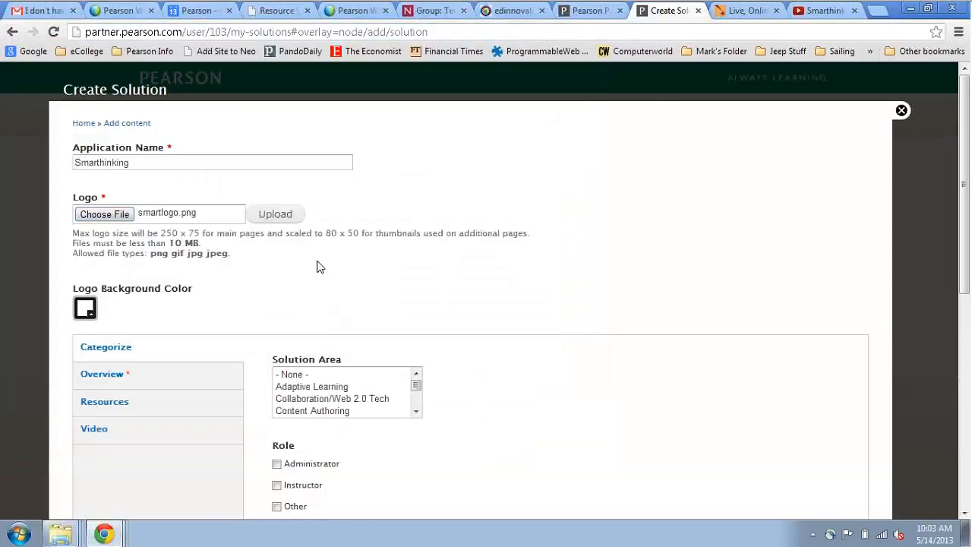
click(280, 216)
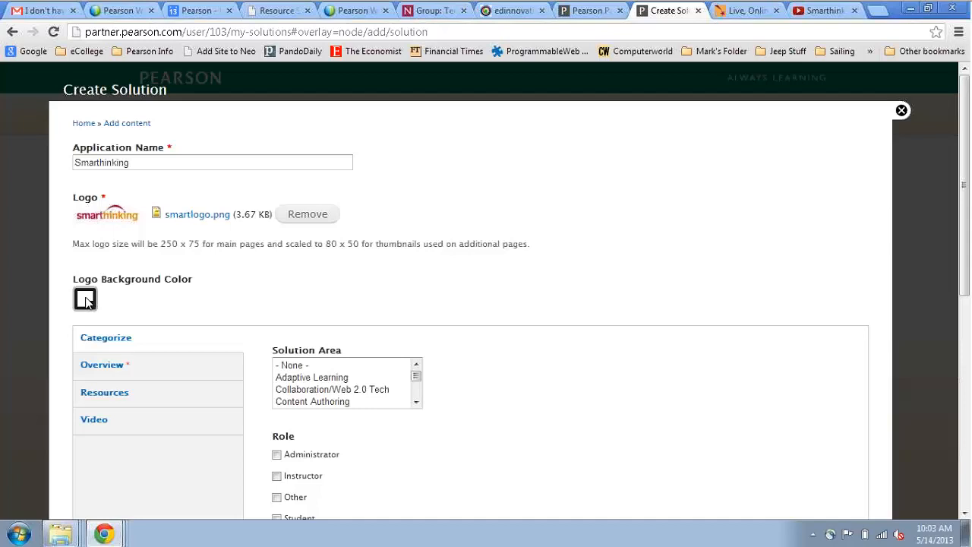
- Leave the logo background colour unchanged and choose Tutoring as the solution area
click(85, 300)
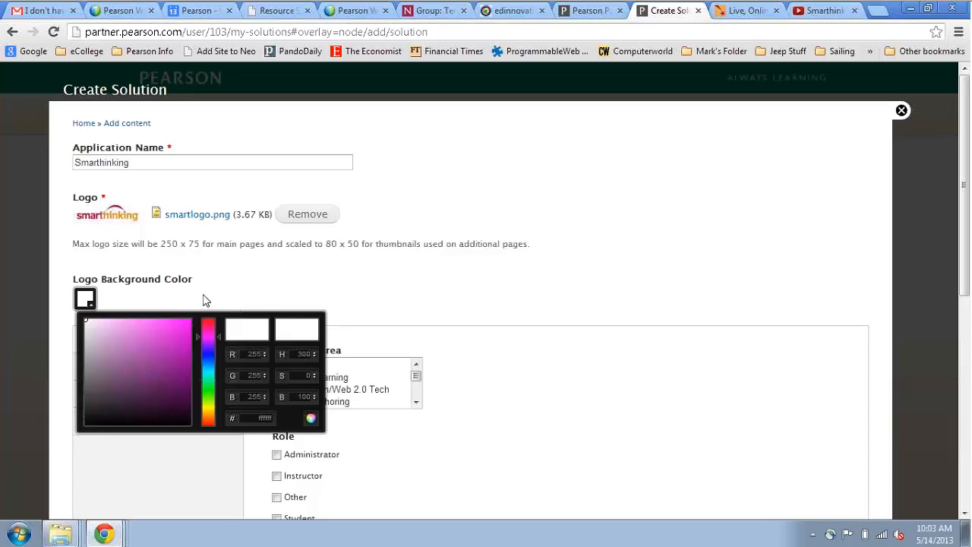
click(278, 273)
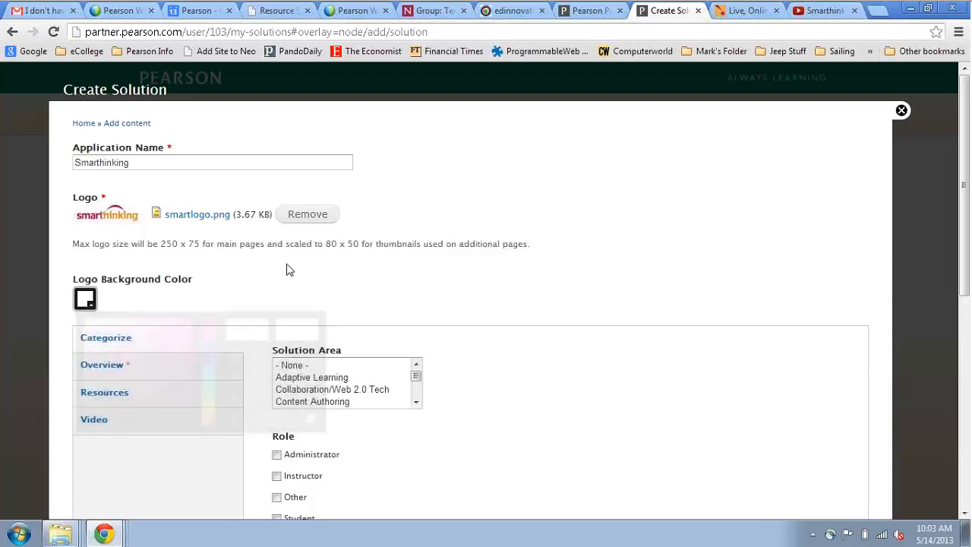
scroll(515, 277, down, 2)
scroll(520, 282, down, 1)
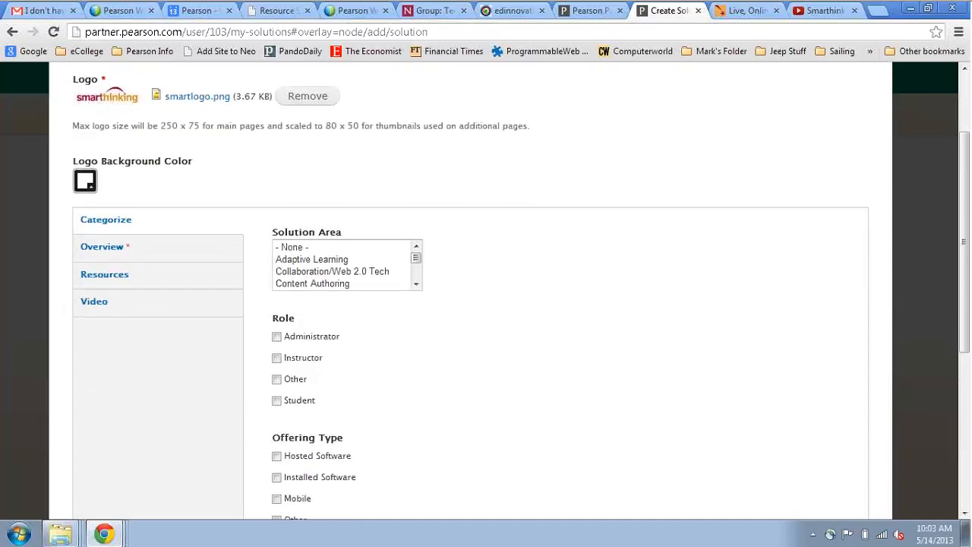
click(416, 271)
click(416, 271)
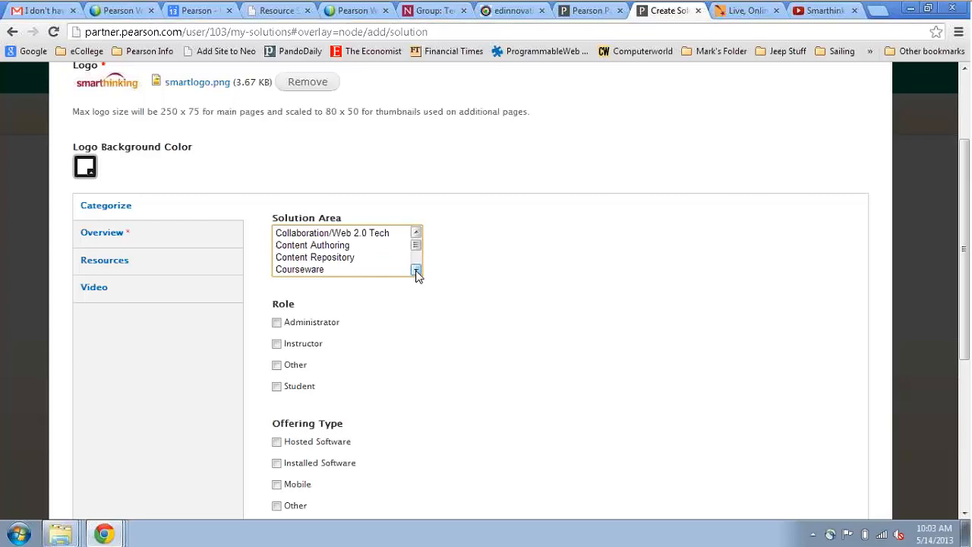
click(416, 271)
click(416, 271)
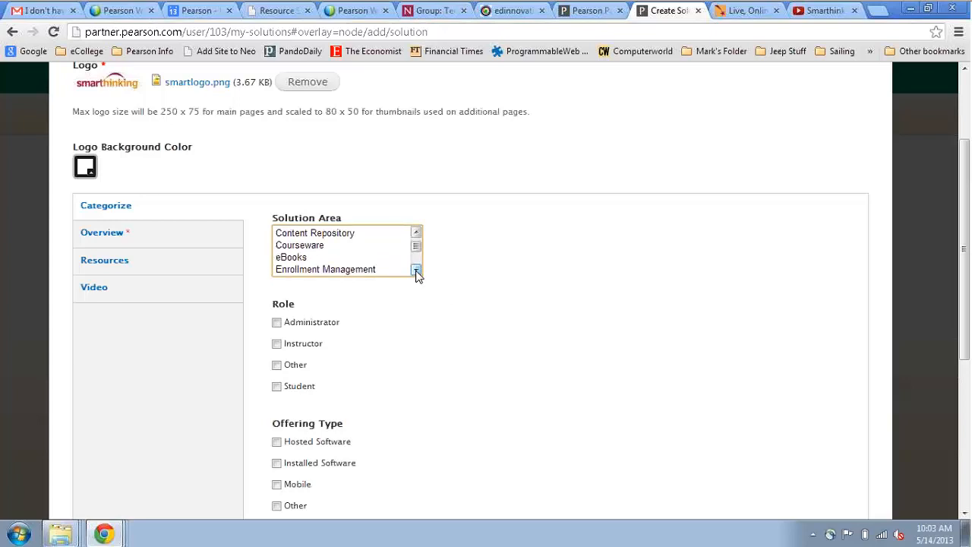
click(416, 271)
click(416, 271)
click(416, 271)
click(416, 271)
click(417, 271)
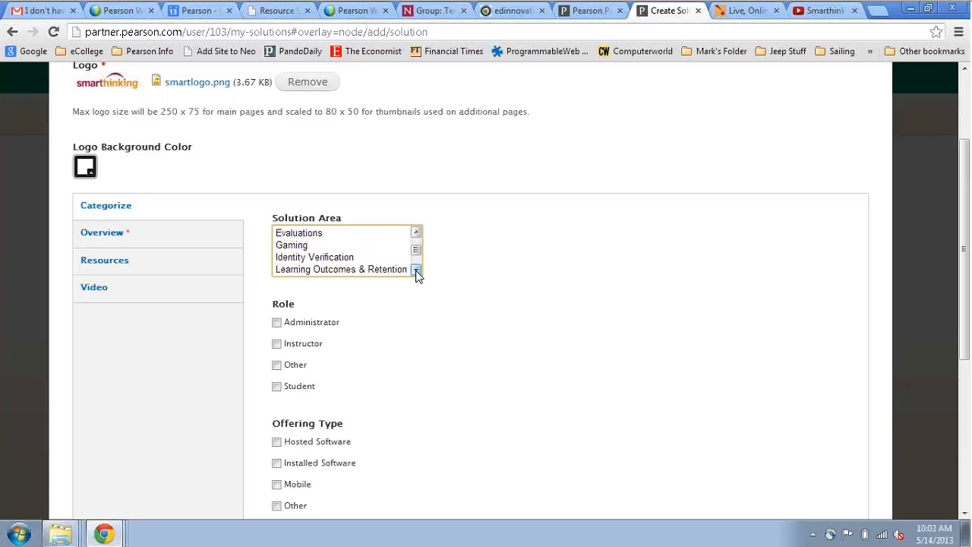
click(416, 271)
click(416, 271)
click(416, 271)
click(416, 271)
click(416, 271)
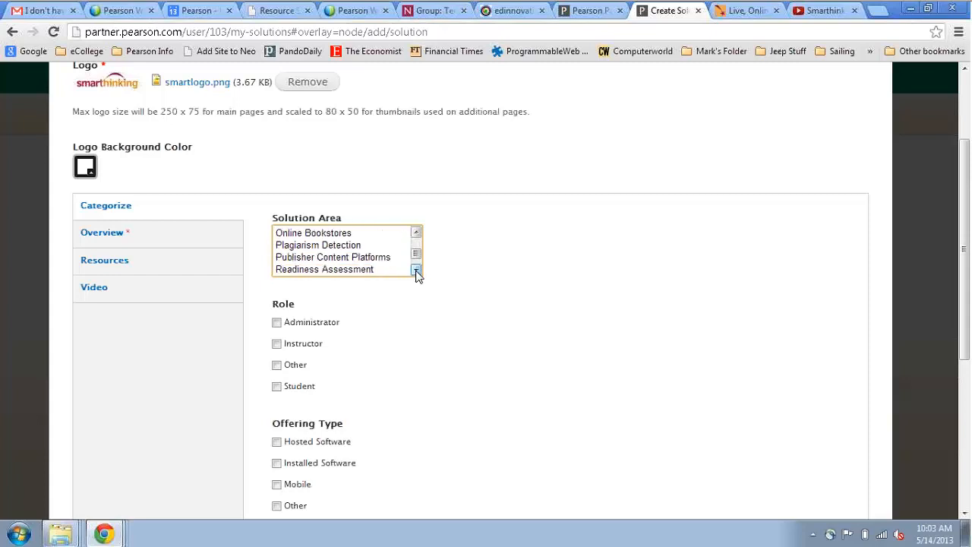
click(416, 271)
click(416, 271)
click(417, 271)
click(416, 271)
click(416, 271)
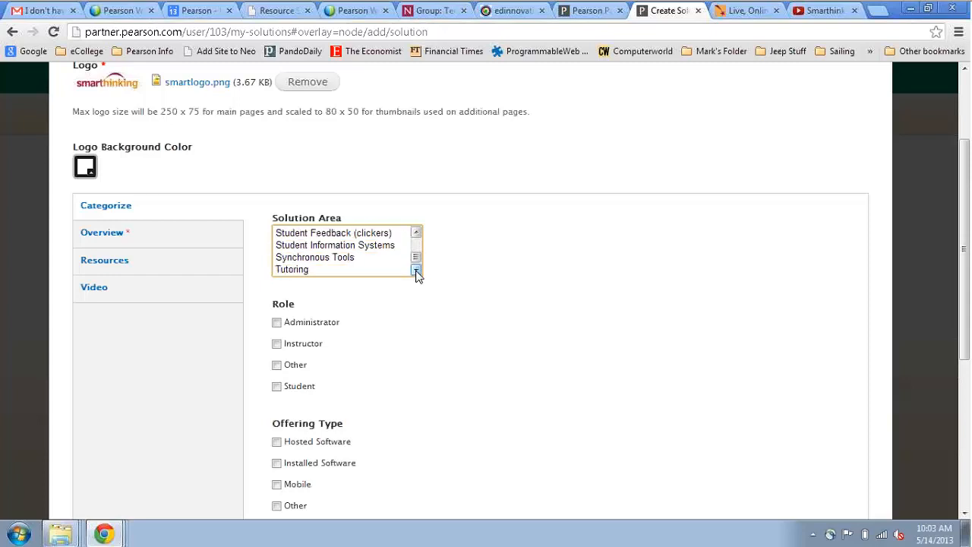
click(416, 271)
click(319, 258)
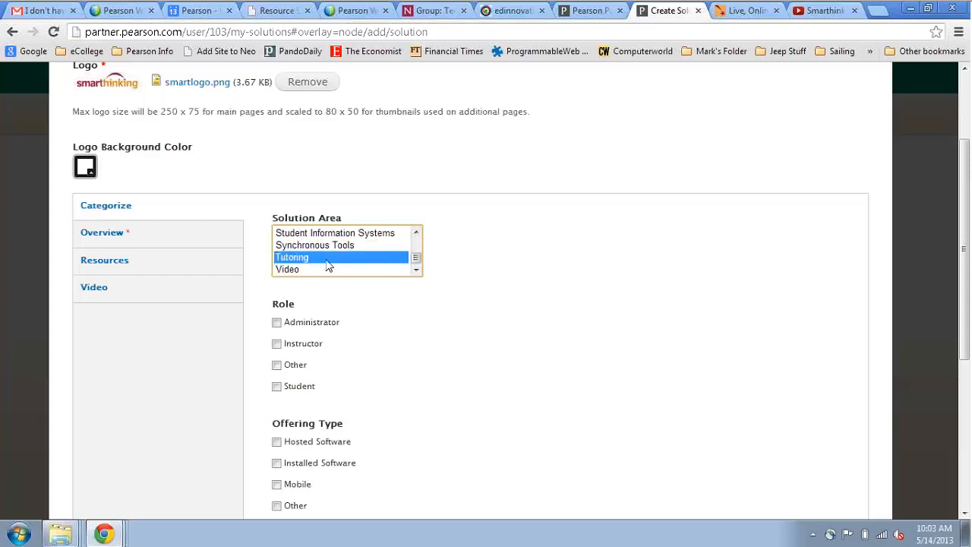
- Mark the roles as Instructor and Student and the offering type as SaaS
scroll(482, 357, down, 1)
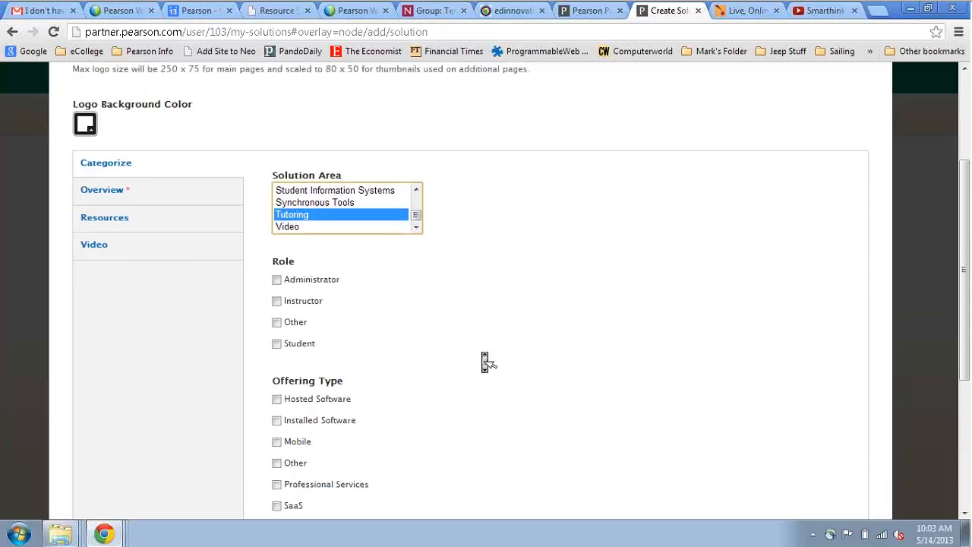
click(277, 301)
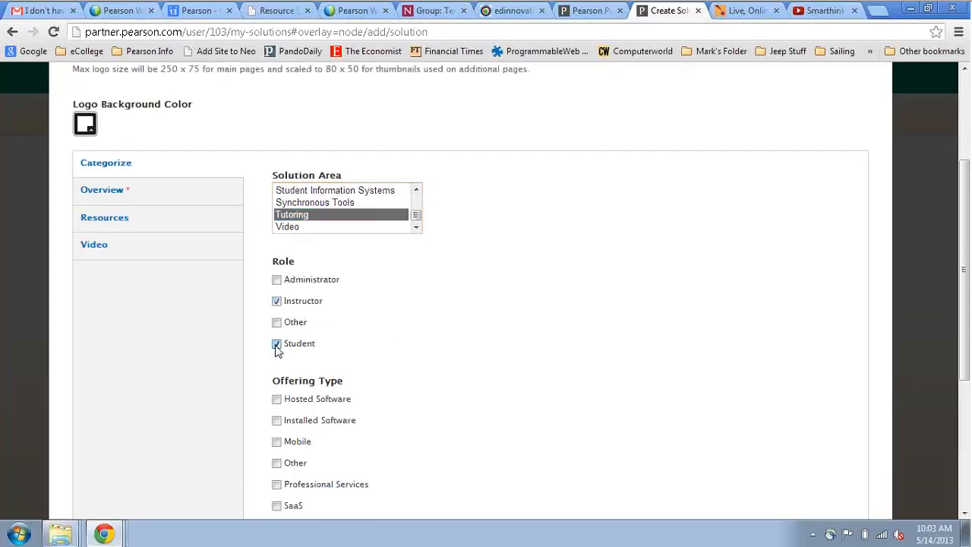
scroll(471, 356, down, 2)
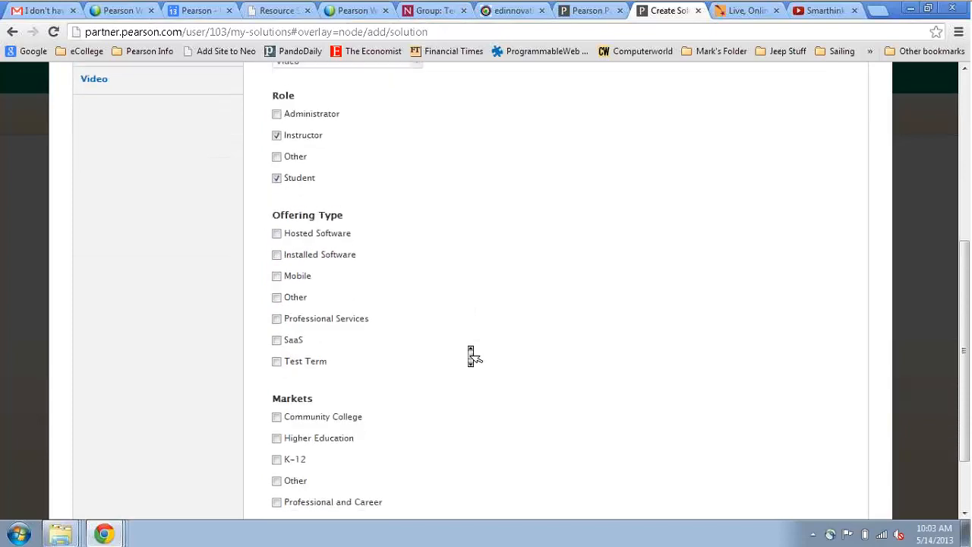
click(277, 335)
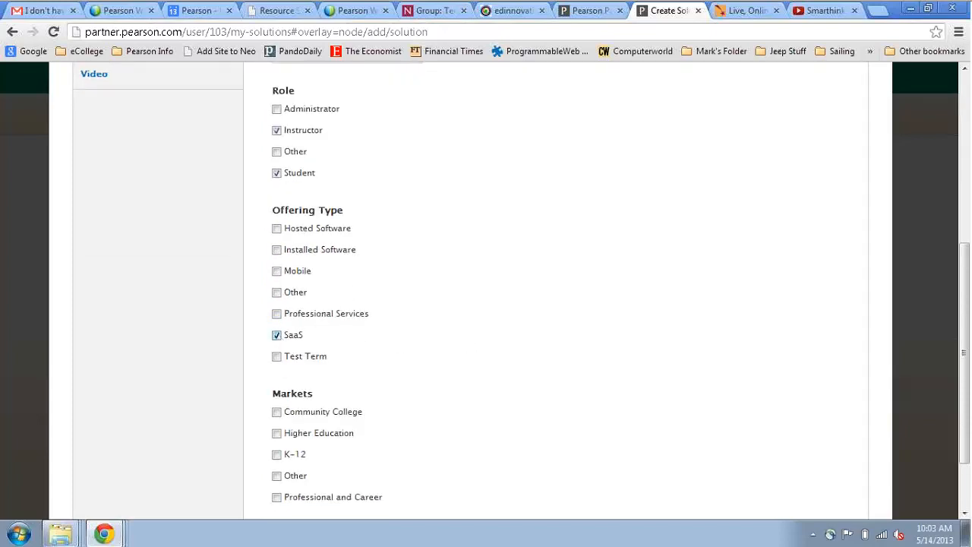
scroll(417, 332, down, 1)
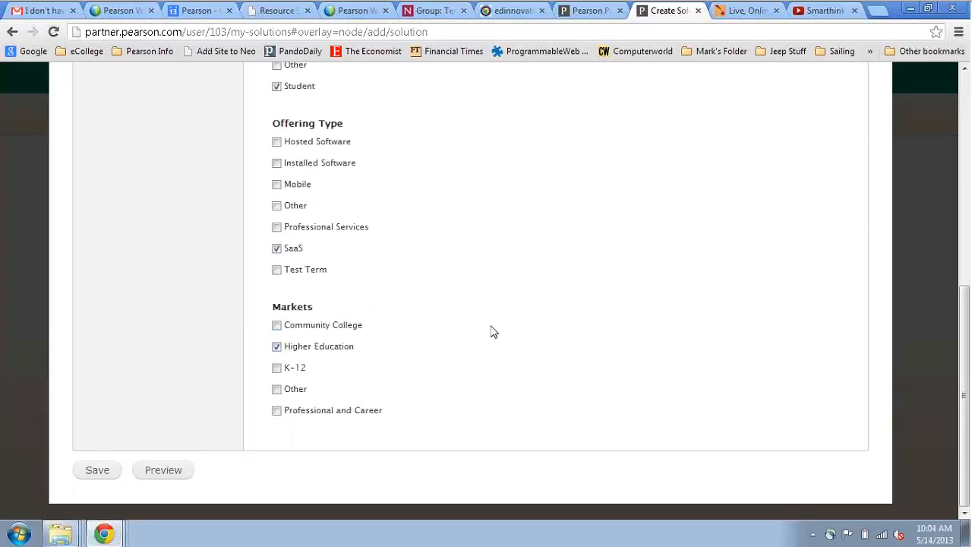
scroll(494, 330, up, 3)
scroll(493, 330, up, 1)
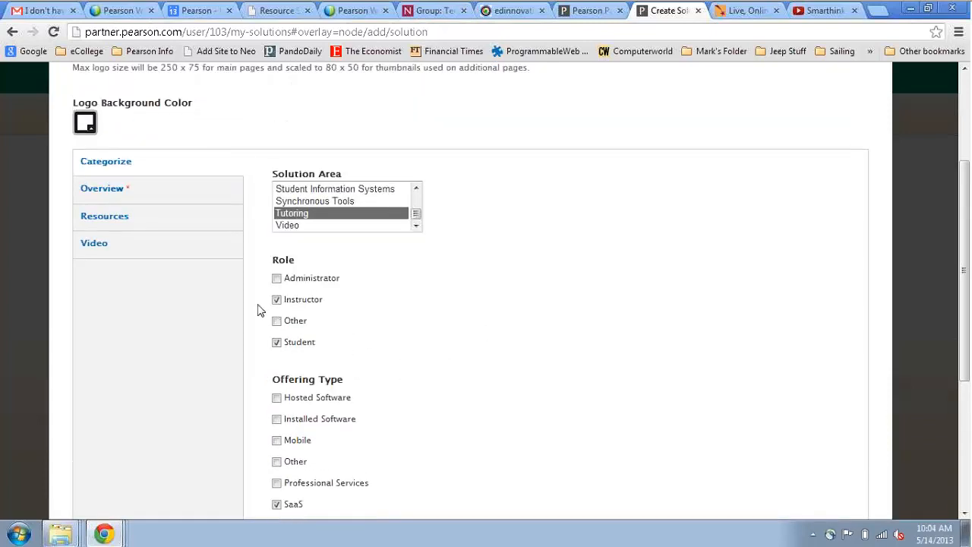
- Bring up the Overview section's Headline and Description, then switch to the Pearson Partner Network home page
click(137, 195)
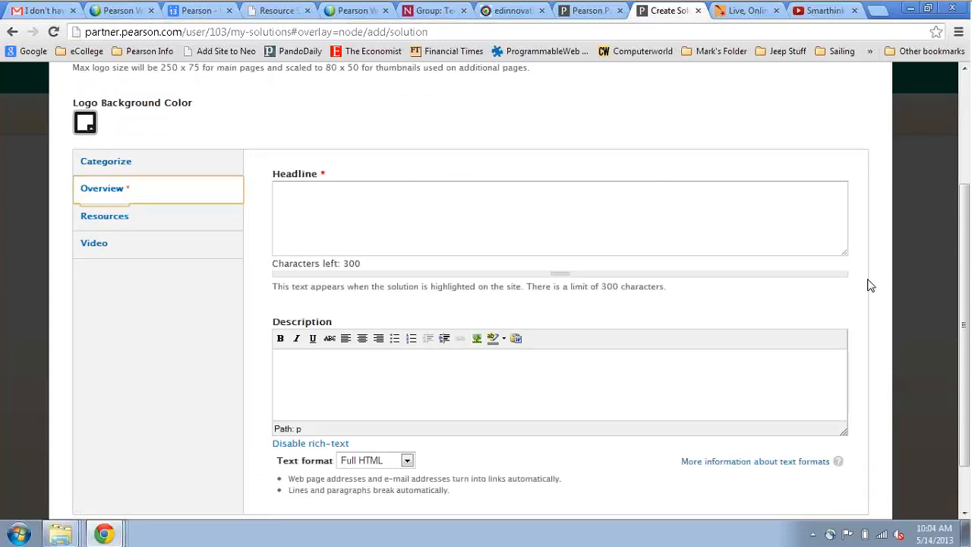
scroll(870, 285, up, 1)
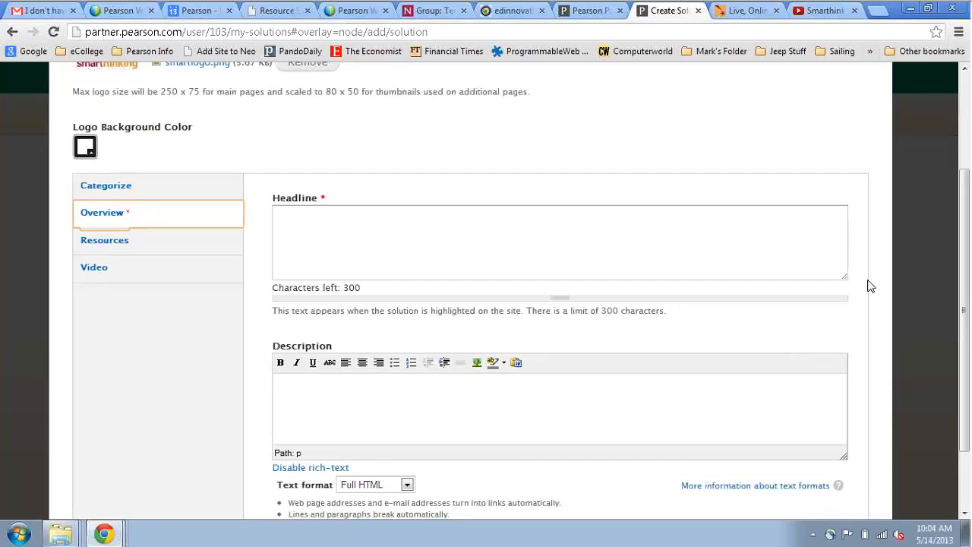
scroll(870, 285, up, 2)
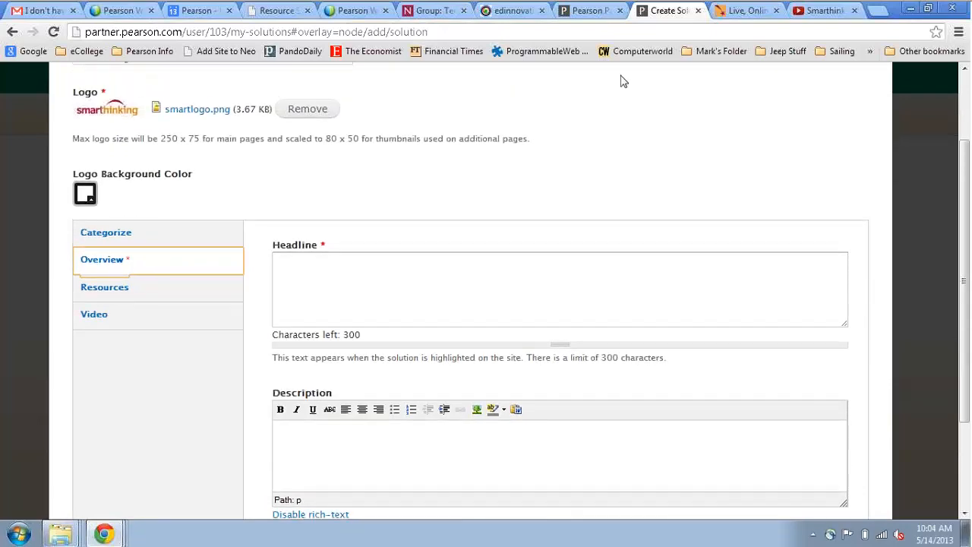
click(593, 11)
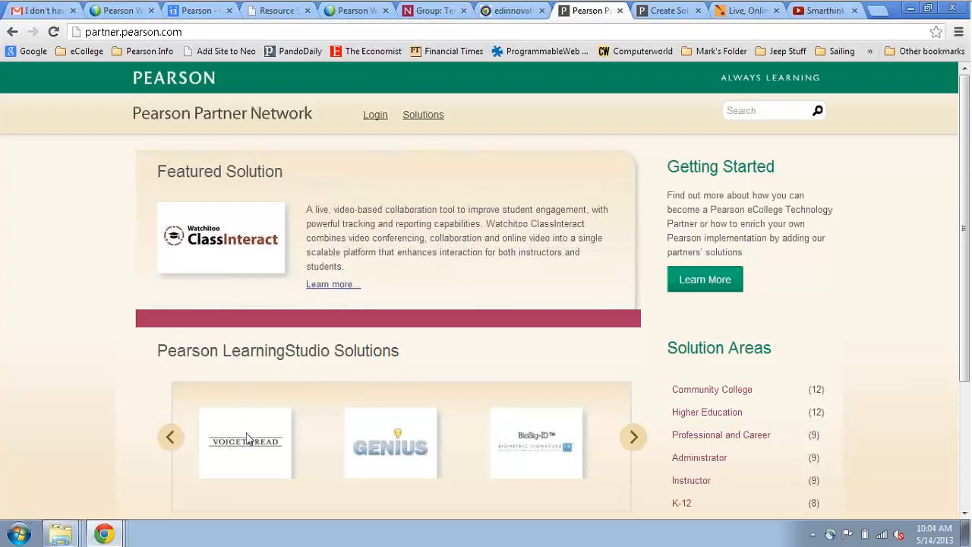
mouse_move(271, 442)
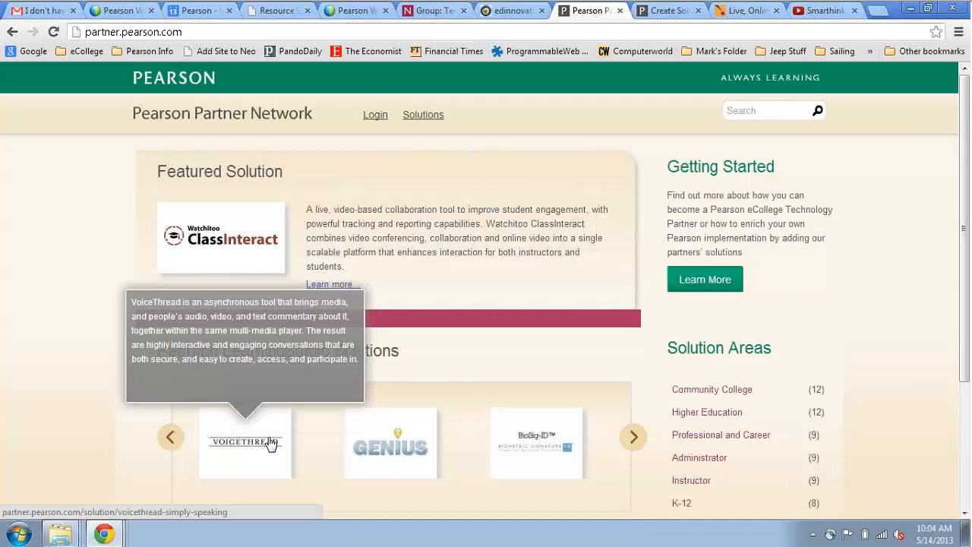
- Copy Smarthinking's live-tutoring intro paragraph from its website and paste it into the Headline
click(669, 15)
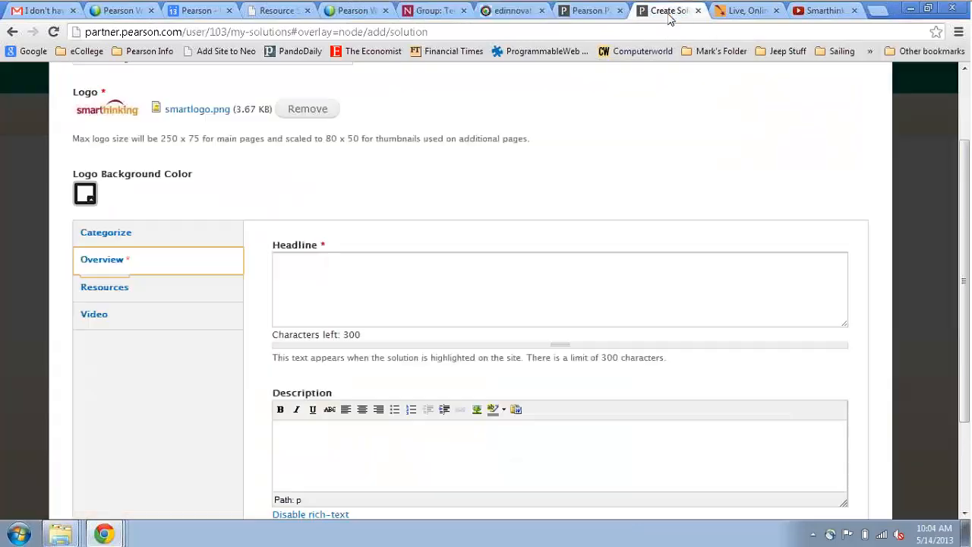
click(740, 10)
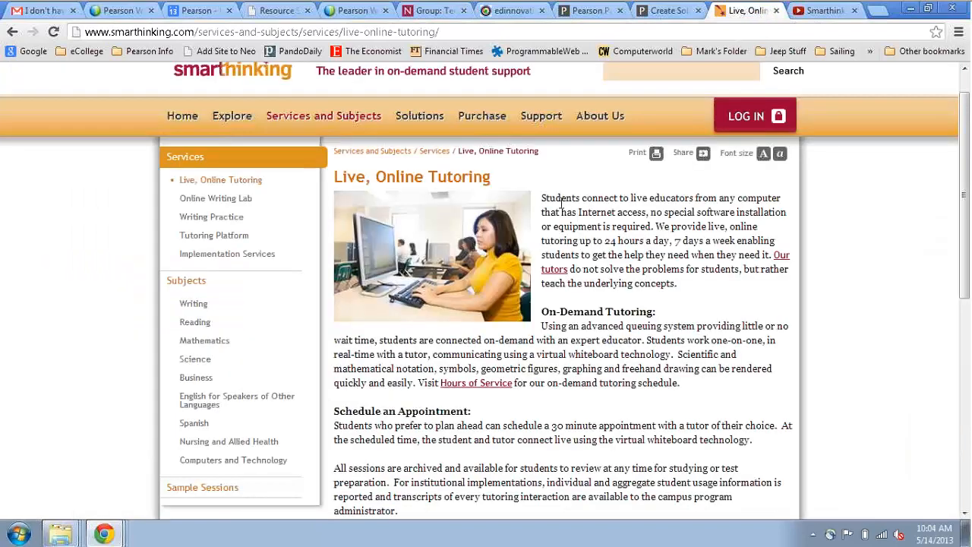
drag(543, 197, 774, 255)
key(ctrl+c)
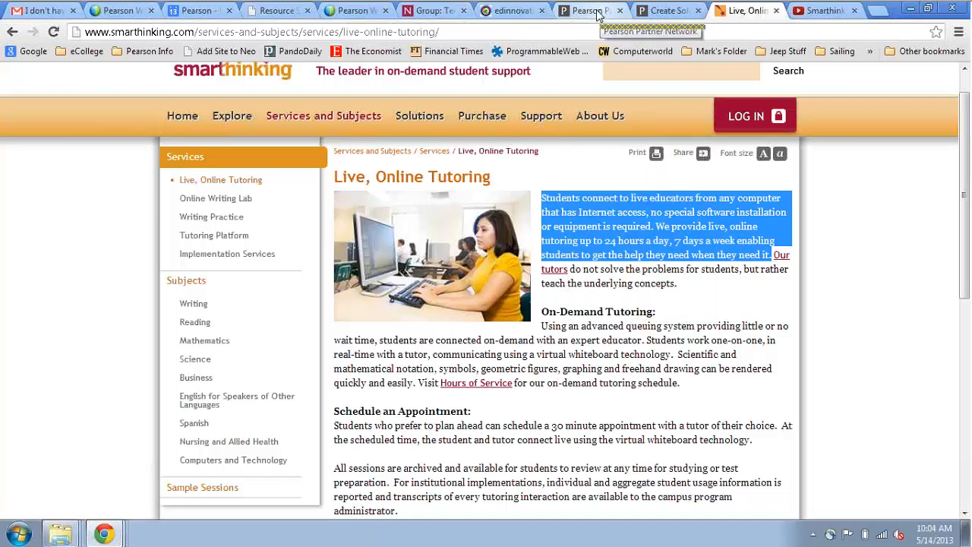
click(668, 11)
click(357, 260)
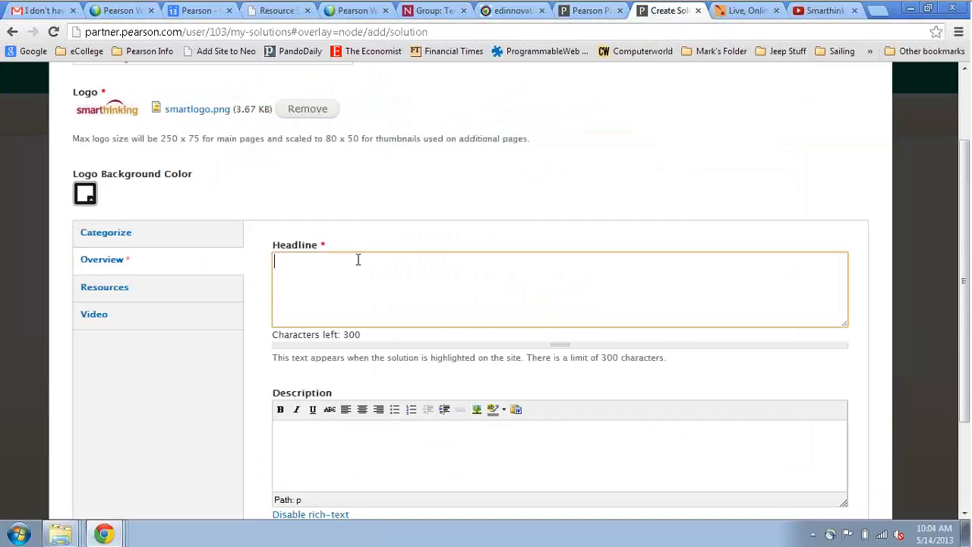
key(ctrl+v)
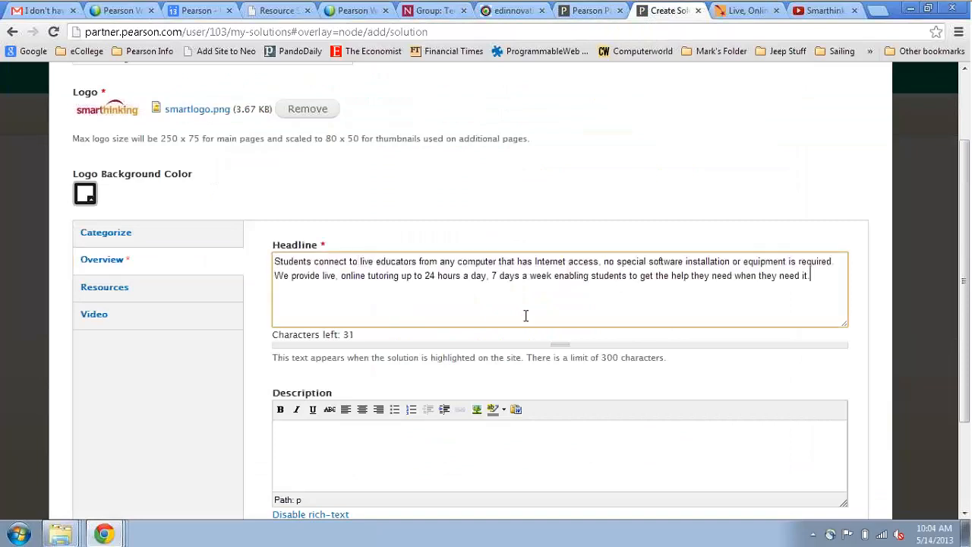
scroll(870, 361, down, 3)
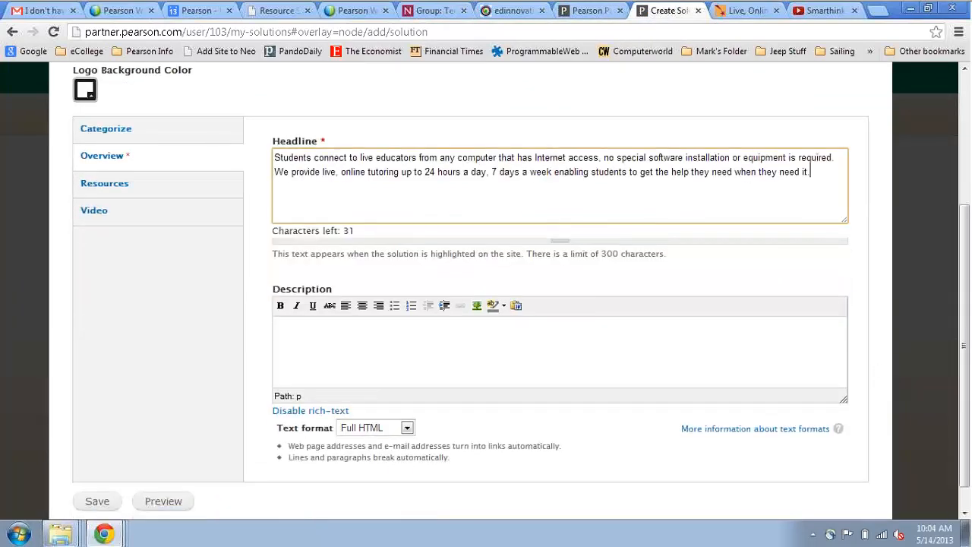
scroll(766, 368, down, 1)
- Copy the On-Demand Tutoring section from the Smarthinking page and paste it into the Description
click(392, 331)
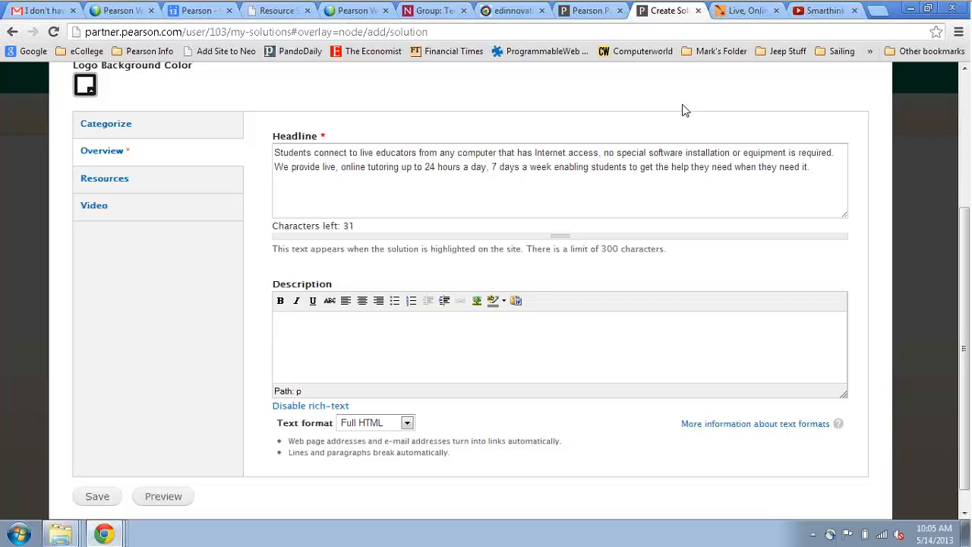
click(748, 11)
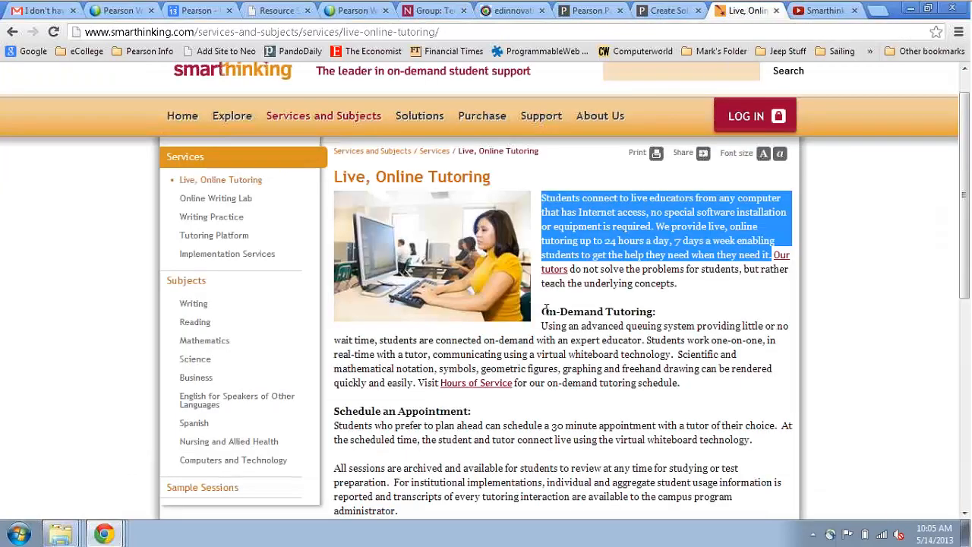
drag(542, 310, 685, 379)
key(ctrl+c)
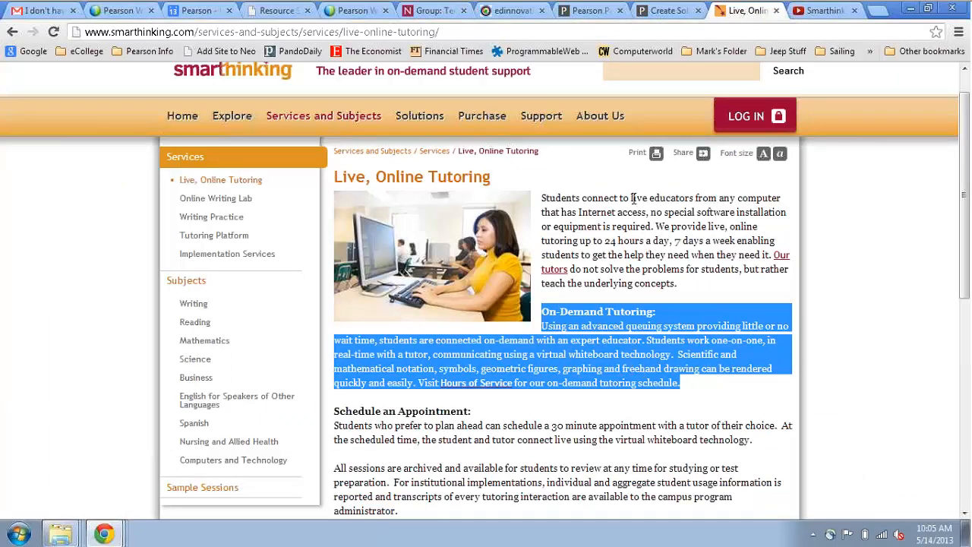
click(670, 11)
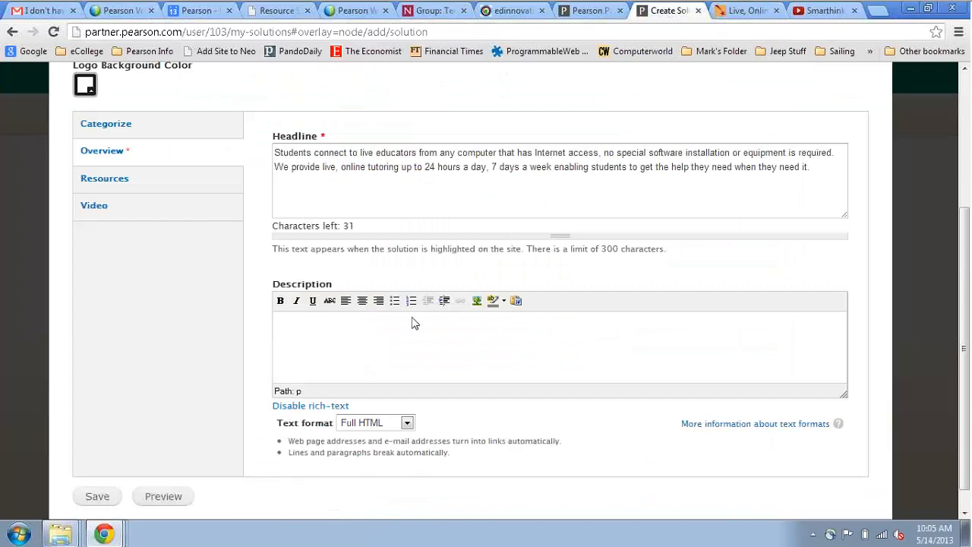
key(ctrl+v)
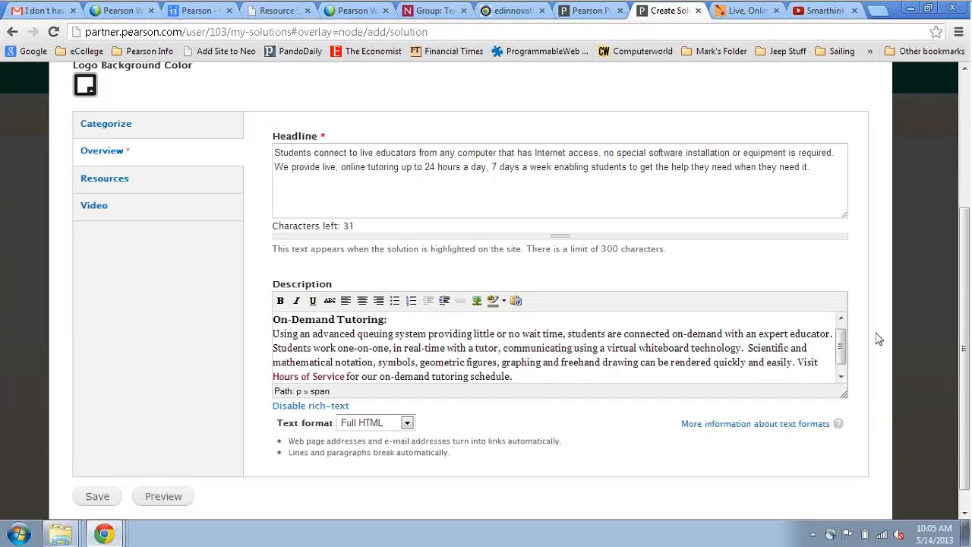
scroll(877, 339, down, 1)
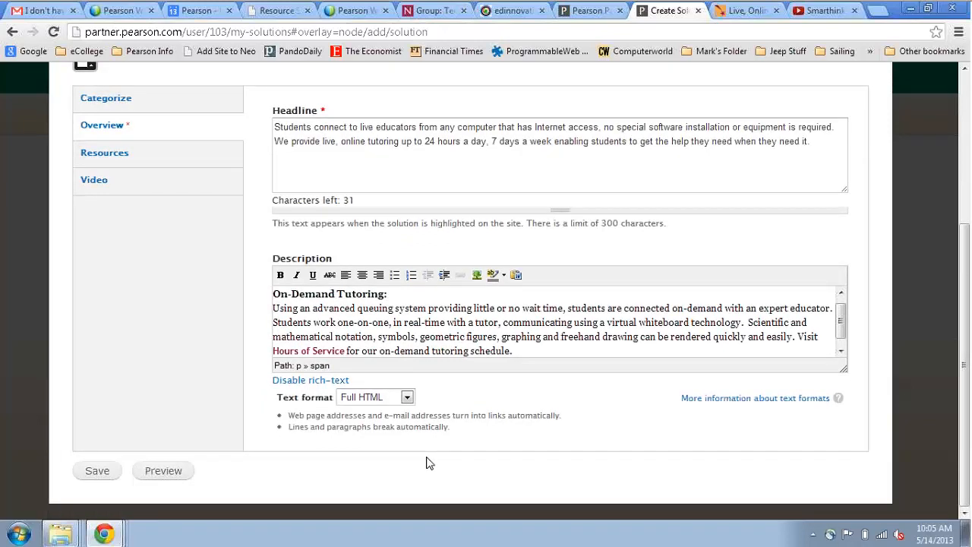
- Save the Smarthinking solution, review its Overview listing, then reopen it for editing
click(92, 471)
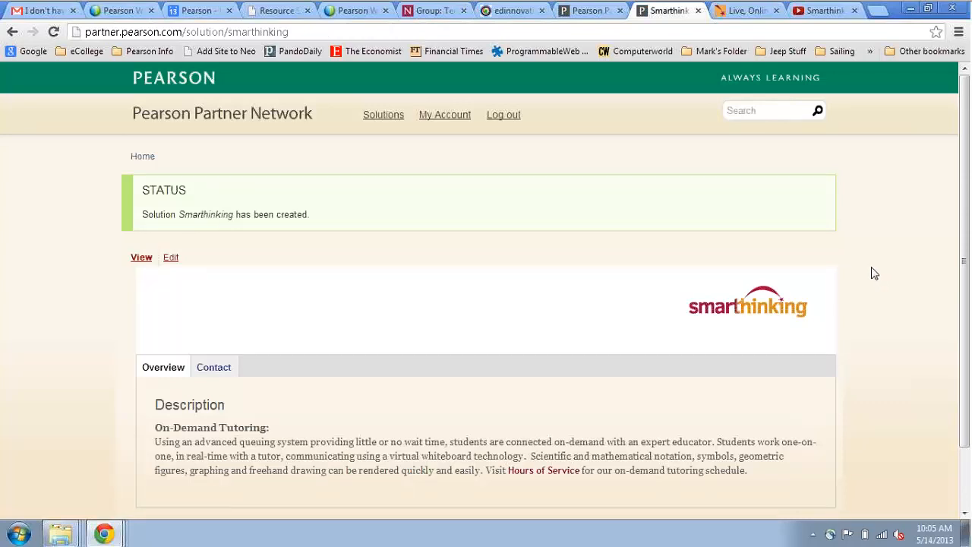
scroll(873, 273, down, 1)
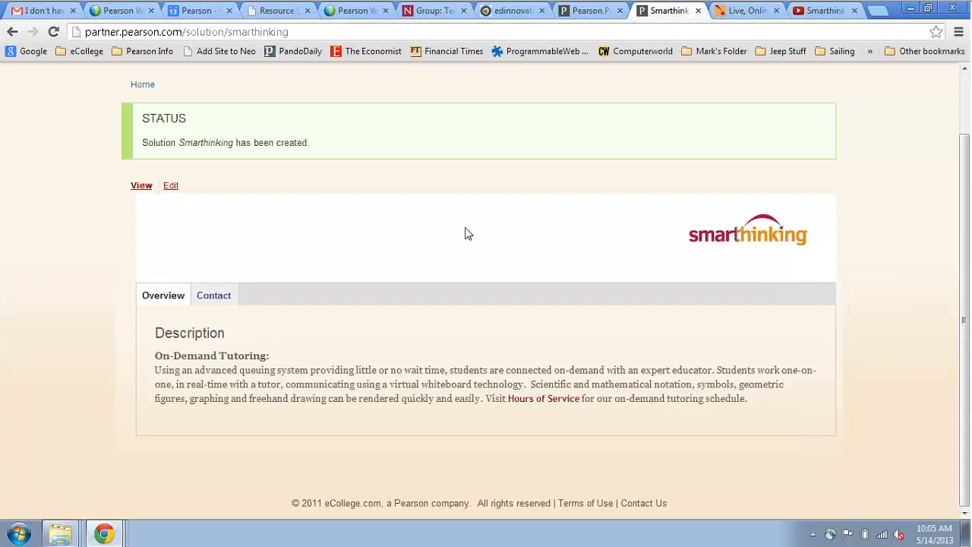
click(164, 298)
scroll(236, 417, up, 1)
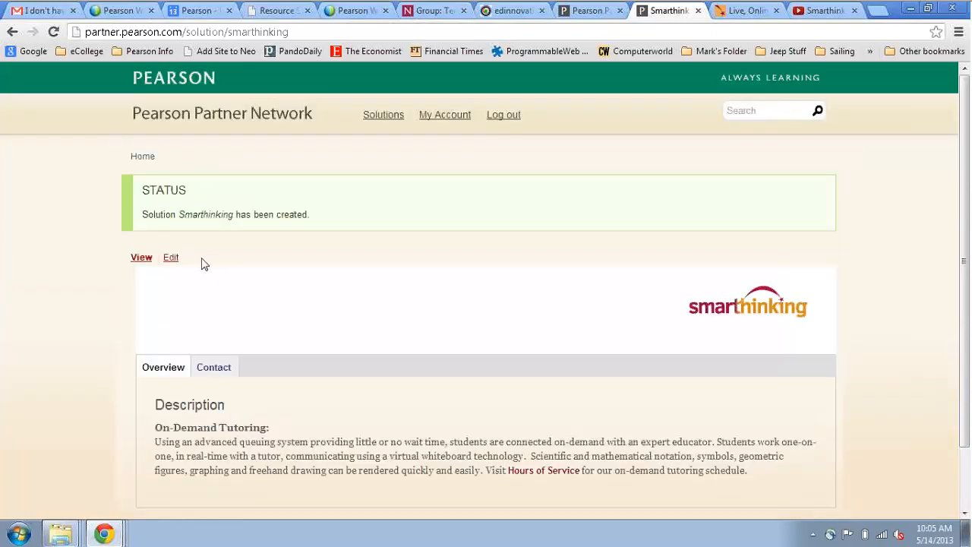
click(170, 259)
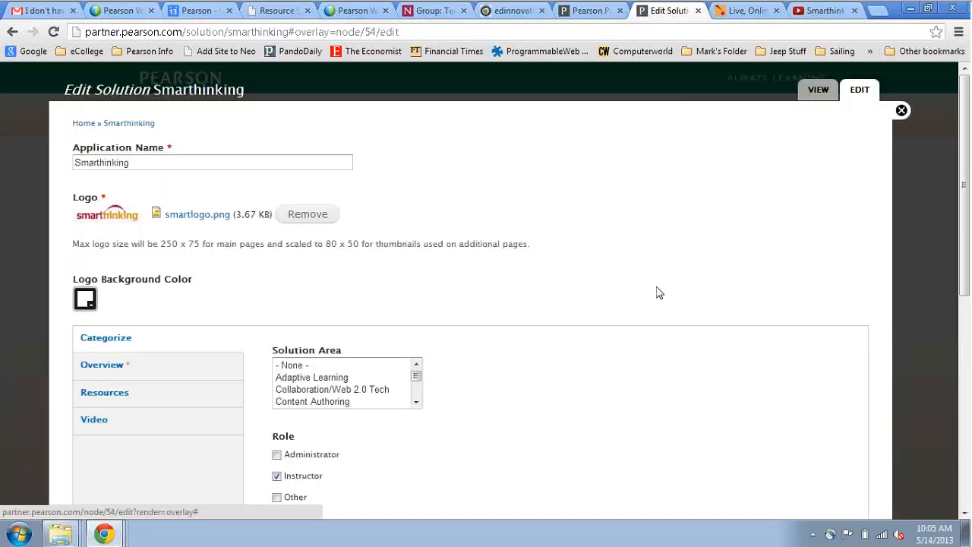
- Show the Resources section with its screen shot, case study, data sheet and white paper uploads
scroll(660, 293, down, 3)
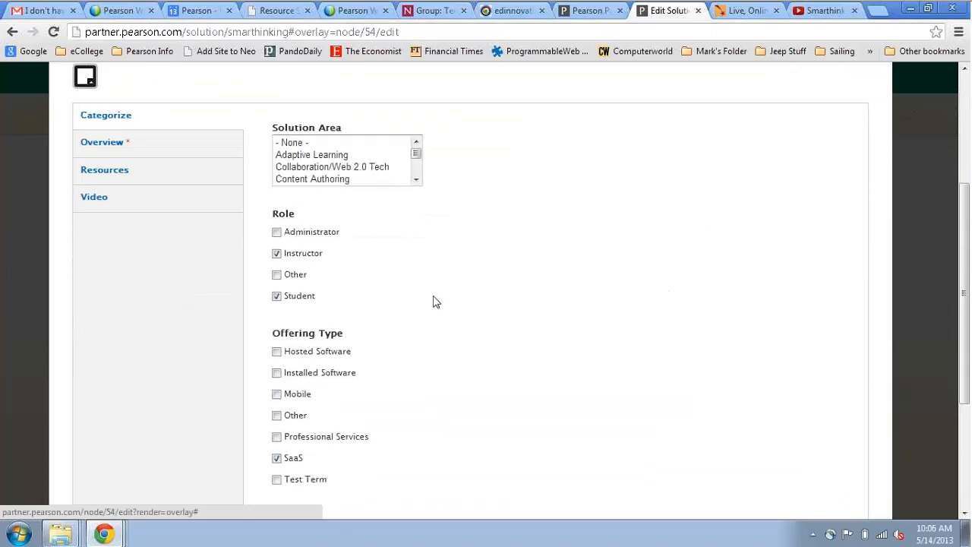
click(122, 173)
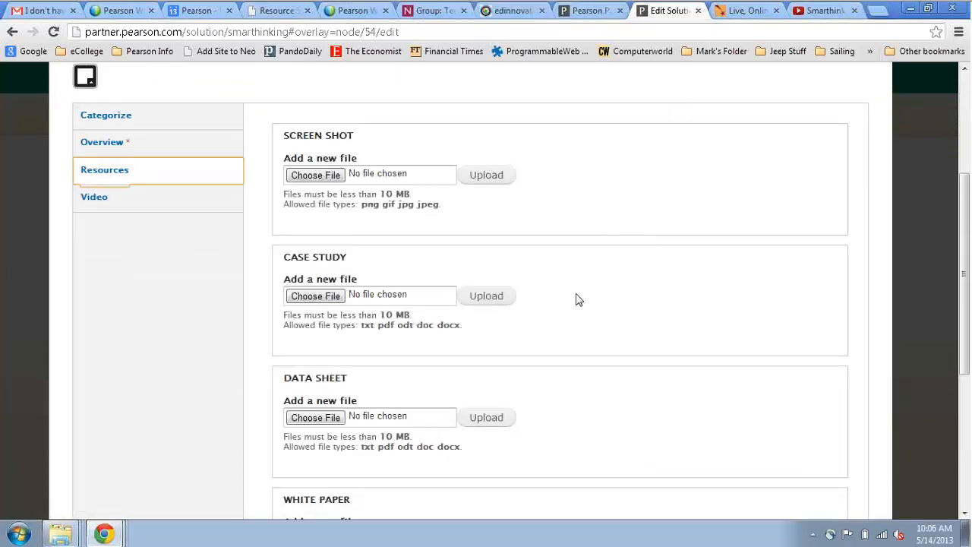
- Upload smartscreen1.png (35.75 KB) as the screen shot and title it 'Writing Sample'
click(312, 176)
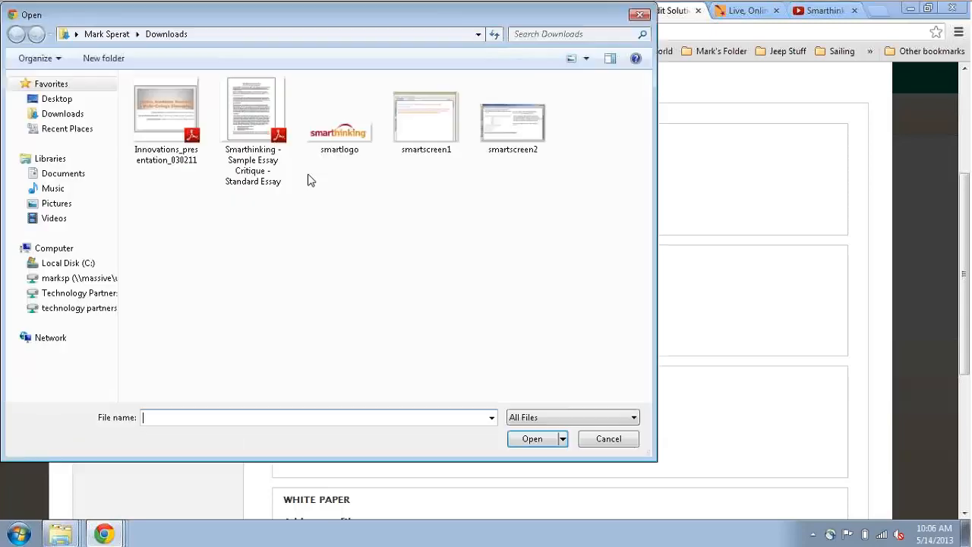
click(427, 122)
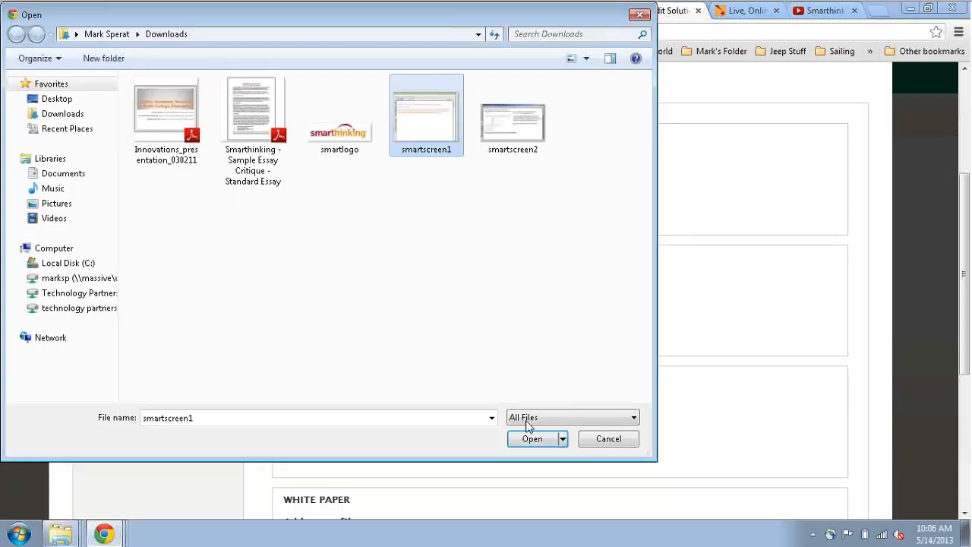
click(532, 441)
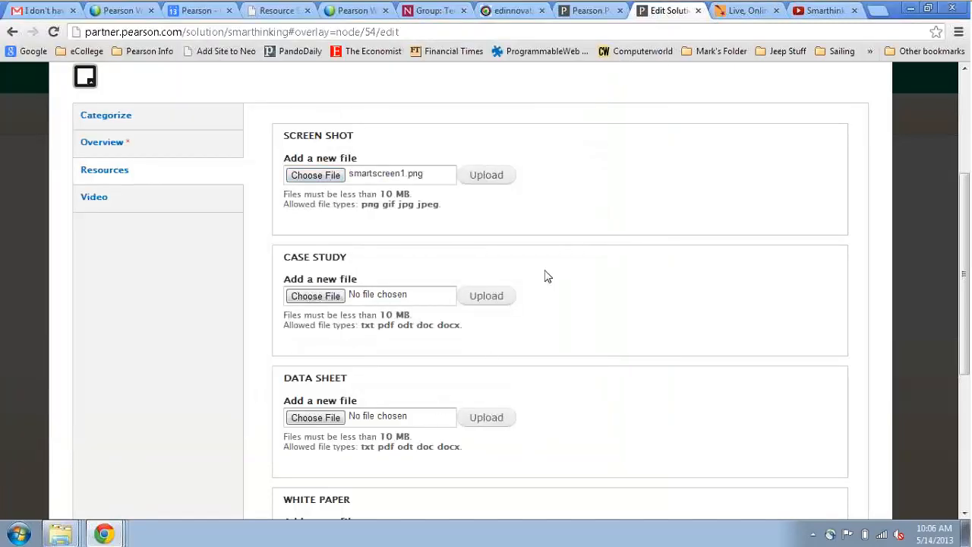
click(494, 181)
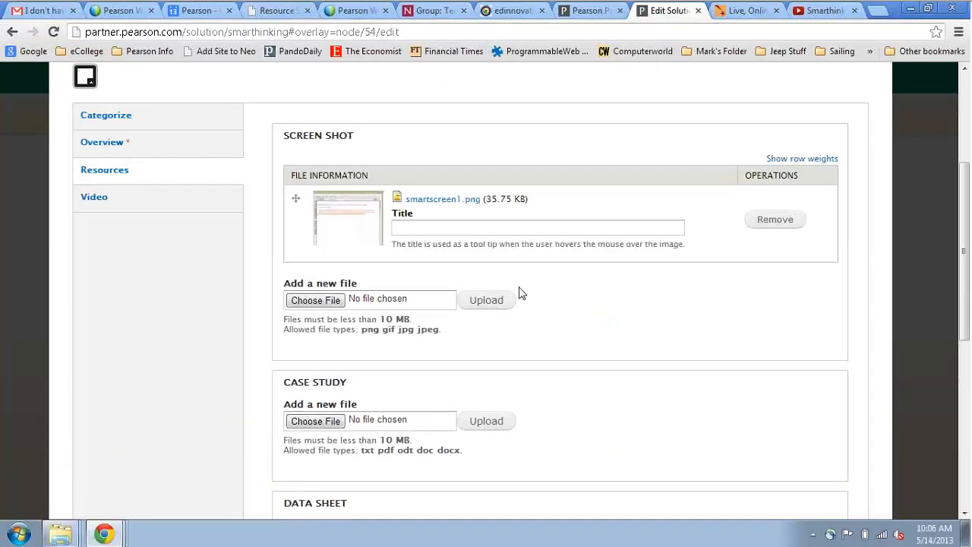
click(425, 230)
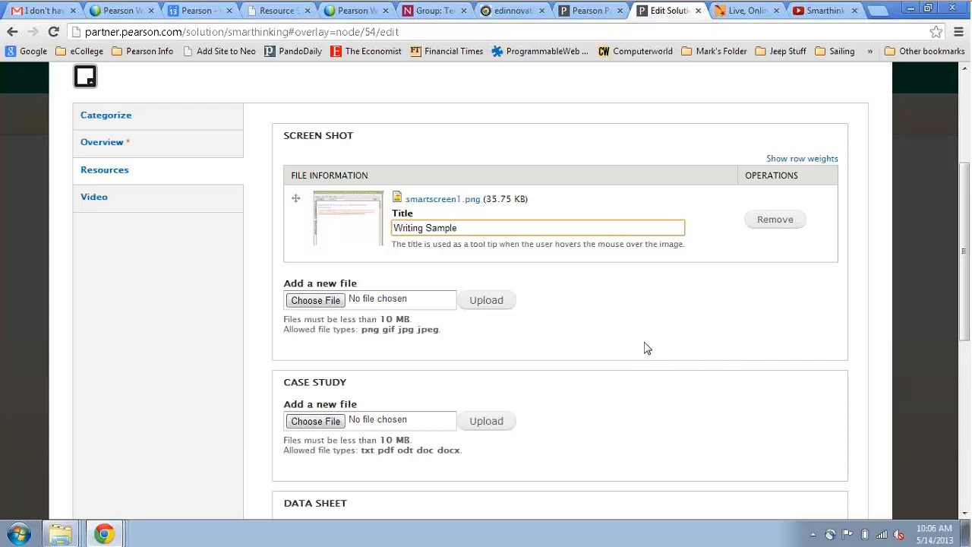
click(651, 316)
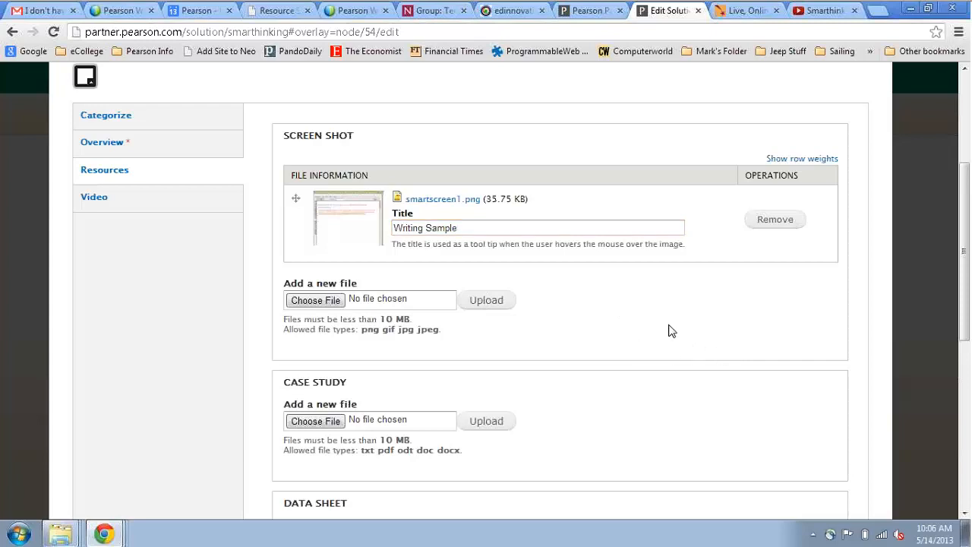
scroll(671, 330, down, 2)
- Upload Innovations_presentation_030211.pdf (602.59 KB) as the case study file
scroll(670, 329, down, 2)
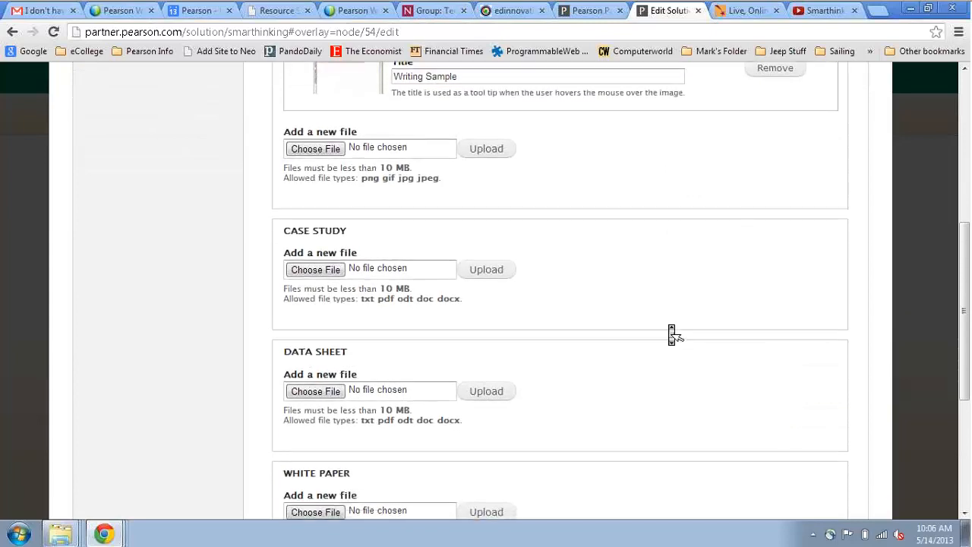
scroll(671, 334, down, 2)
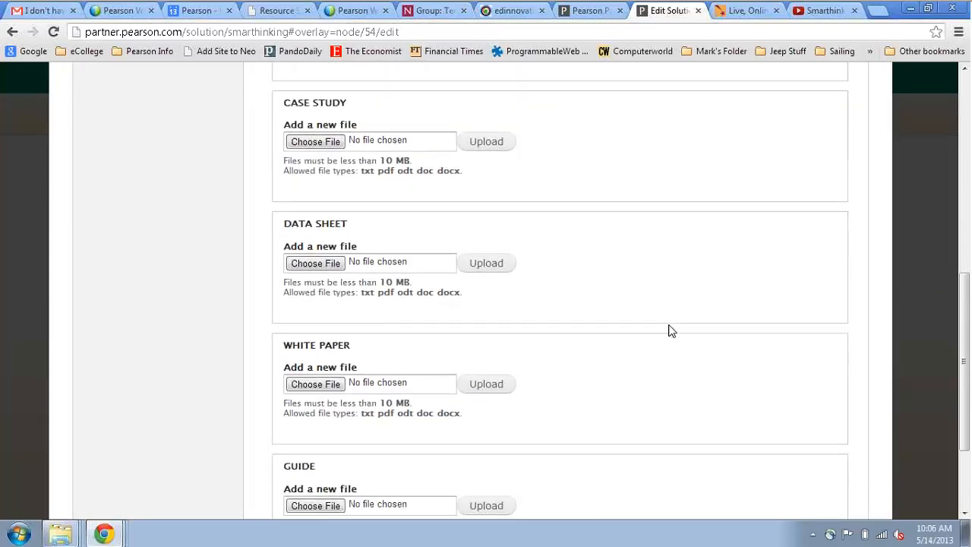
scroll(671, 334, up, 1)
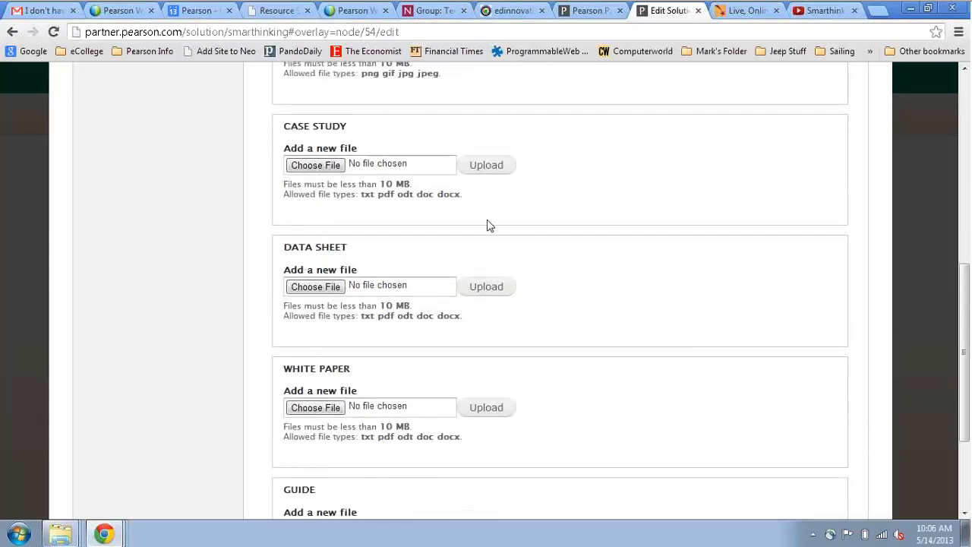
click(315, 165)
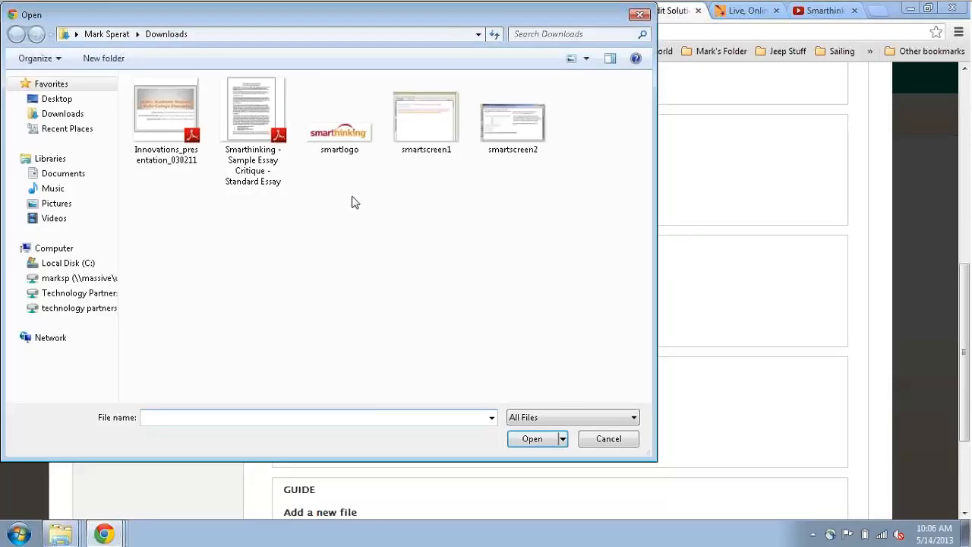
click(162, 131)
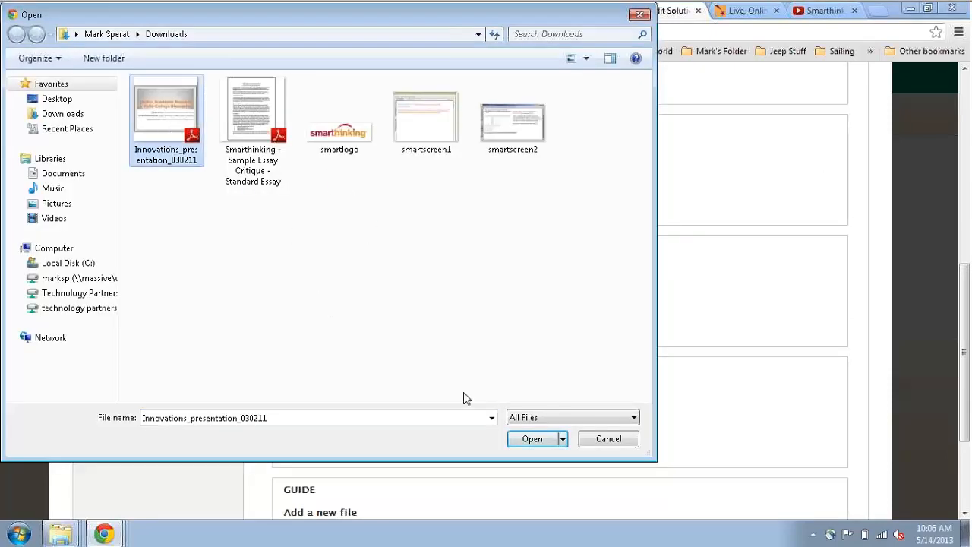
click(523, 444)
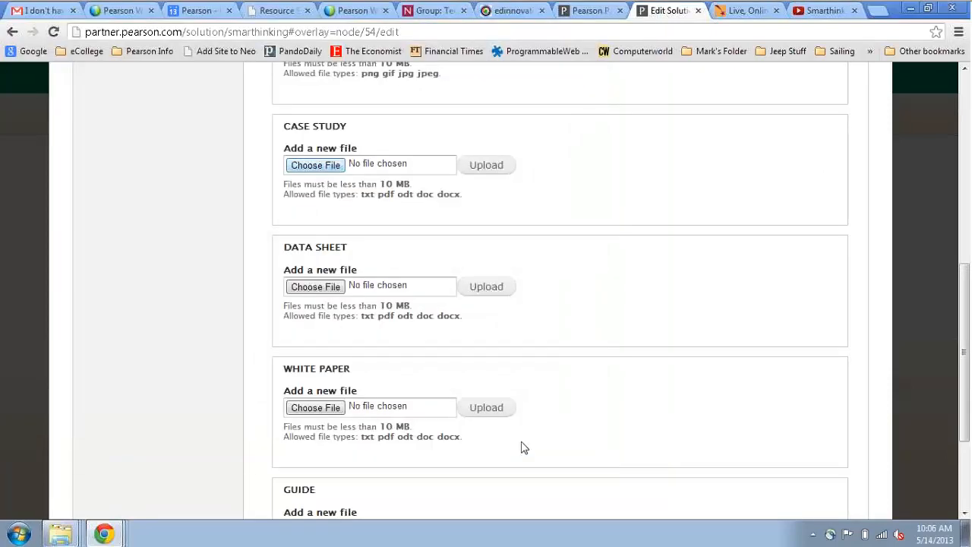
click(488, 166)
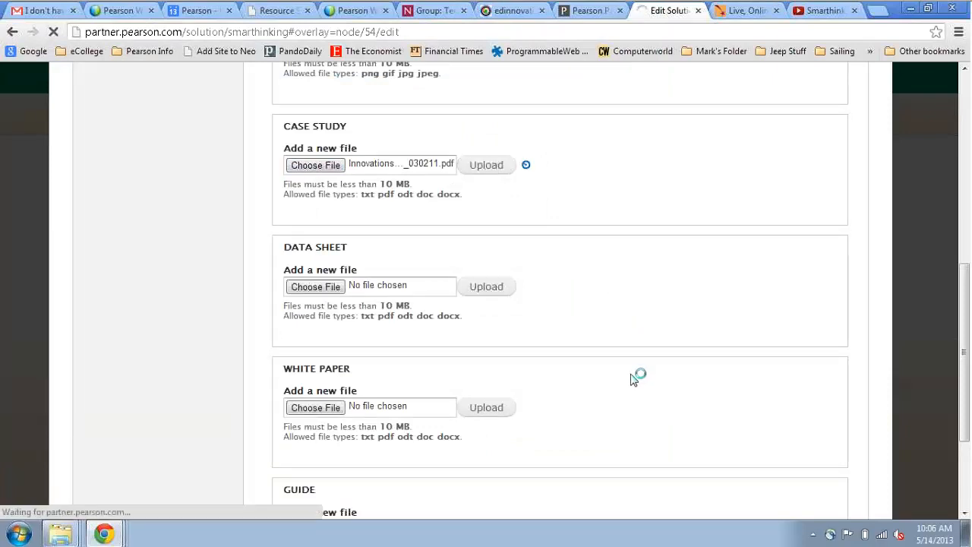
- Describe the case study as 'Innovation Presentation'
click(386, 220)
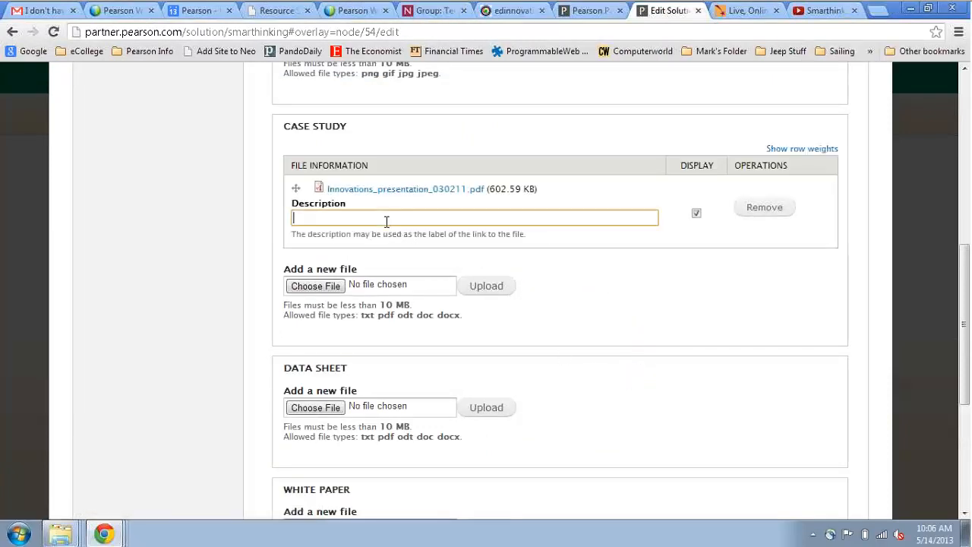
text(Innovation Presentation)
click(580, 257)
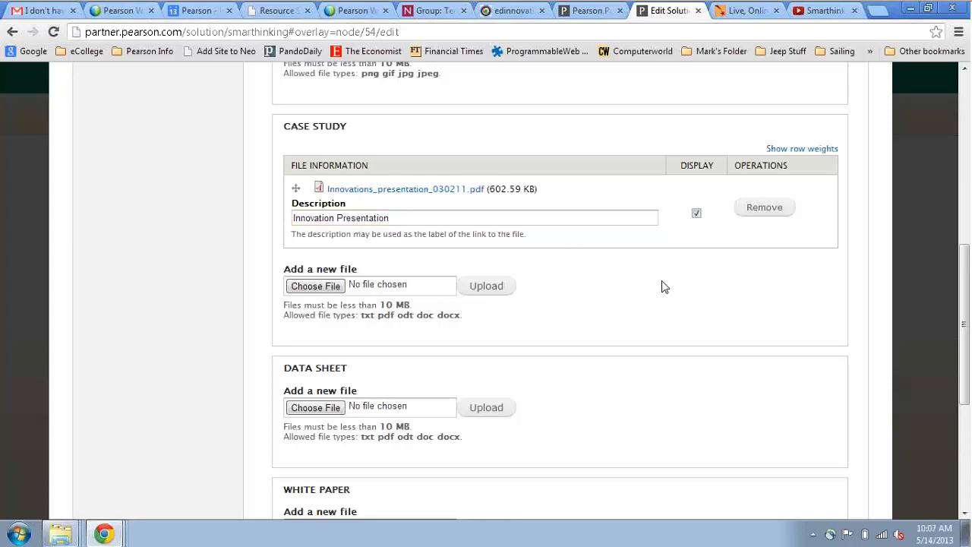
scroll(663, 287, down, 2)
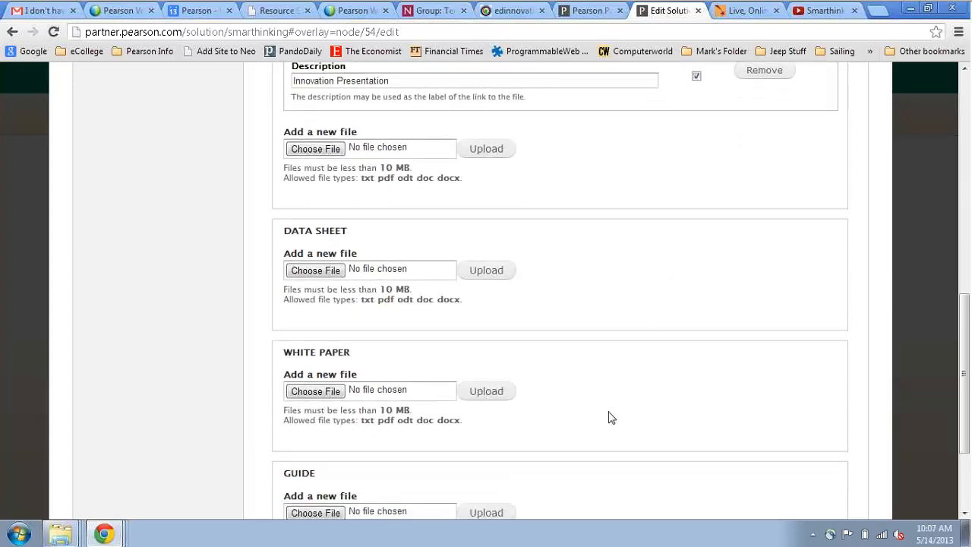
- Upload the Sample Essay Critique PDF as the guide file
scroll(612, 418, down, 2)
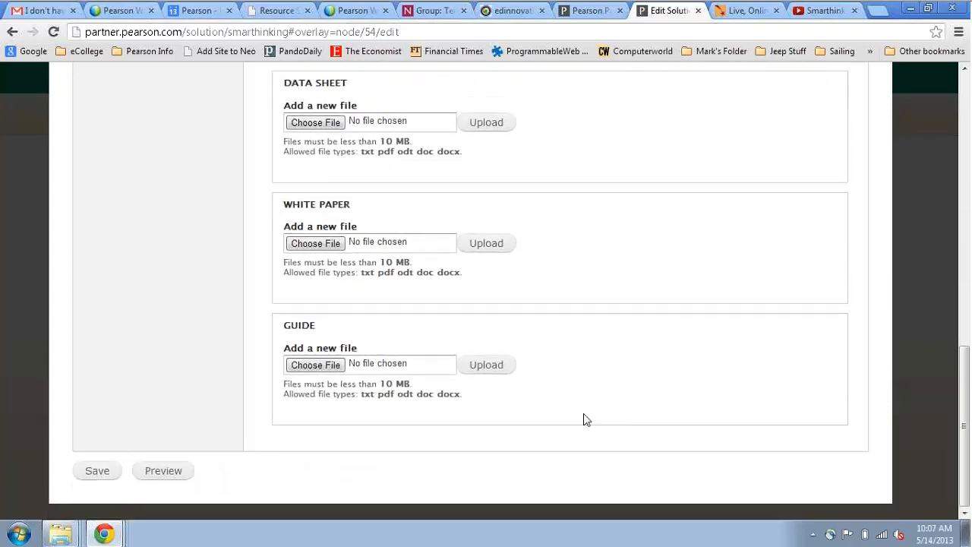
click(308, 366)
click(268, 135)
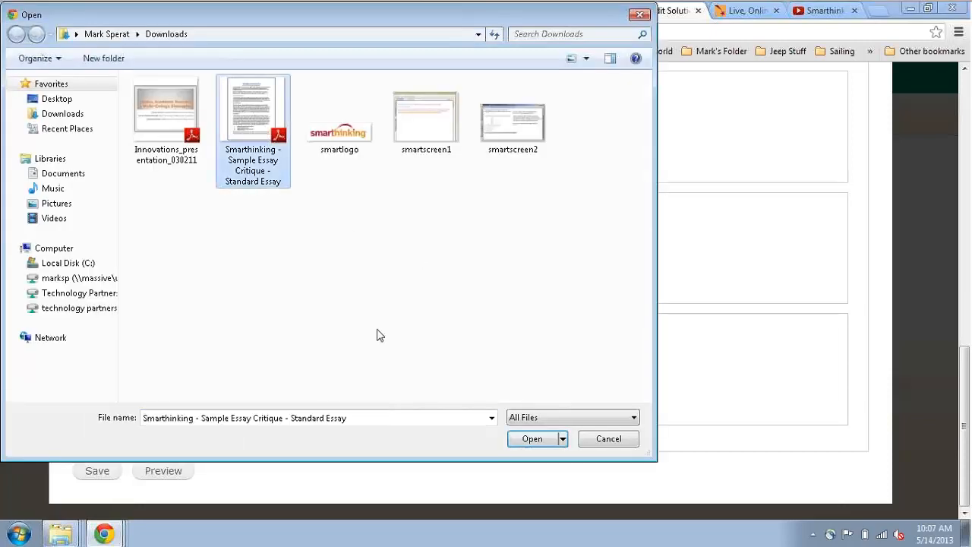
click(536, 440)
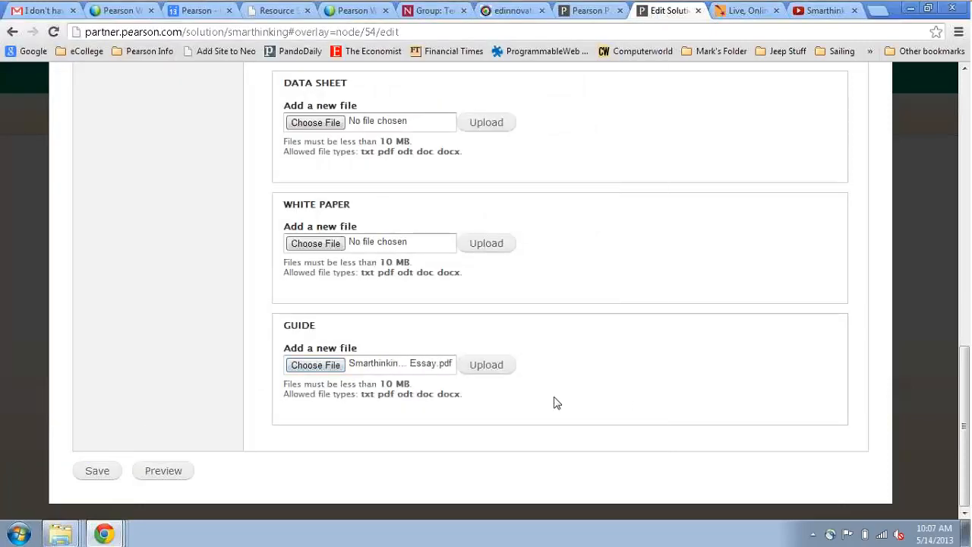
click(492, 366)
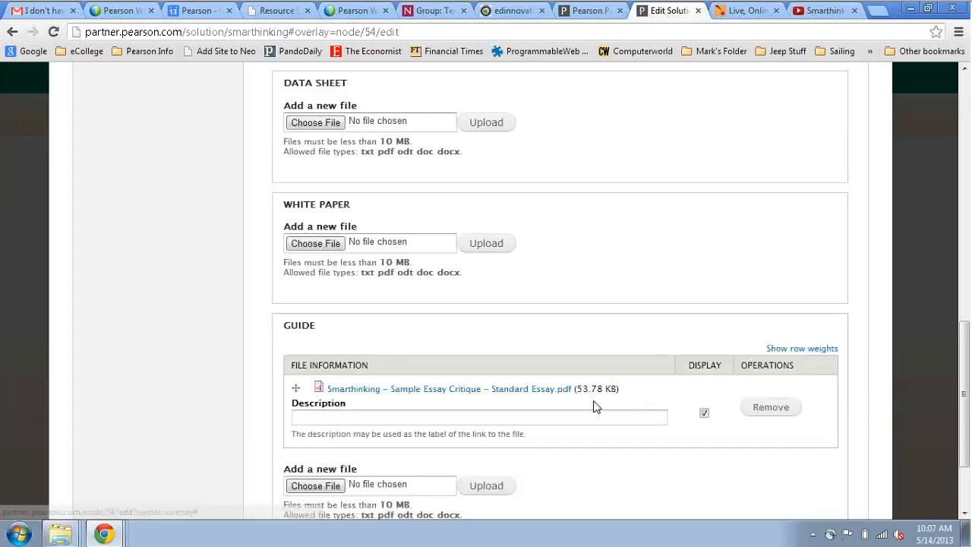
- Describe the guide as 'Sample Essay' and save the Smarthinking listing
click(522, 416)
text(S)
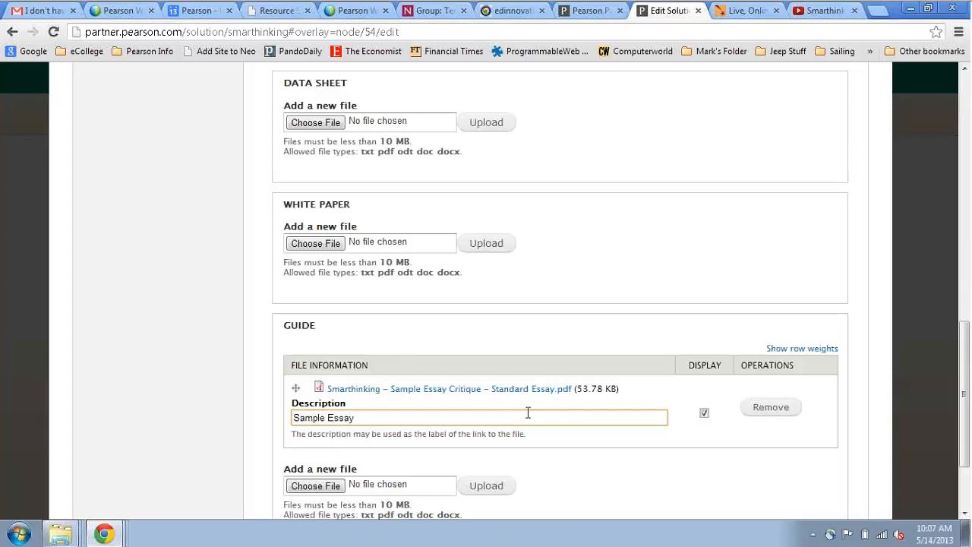
text(ample Essay)
click(874, 342)
scroll(877, 345, down, 3)
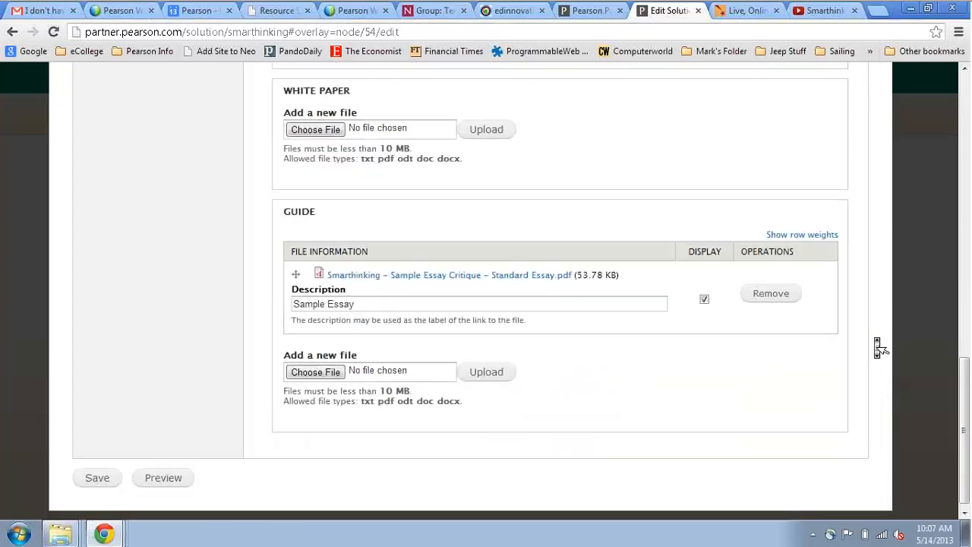
click(96, 472)
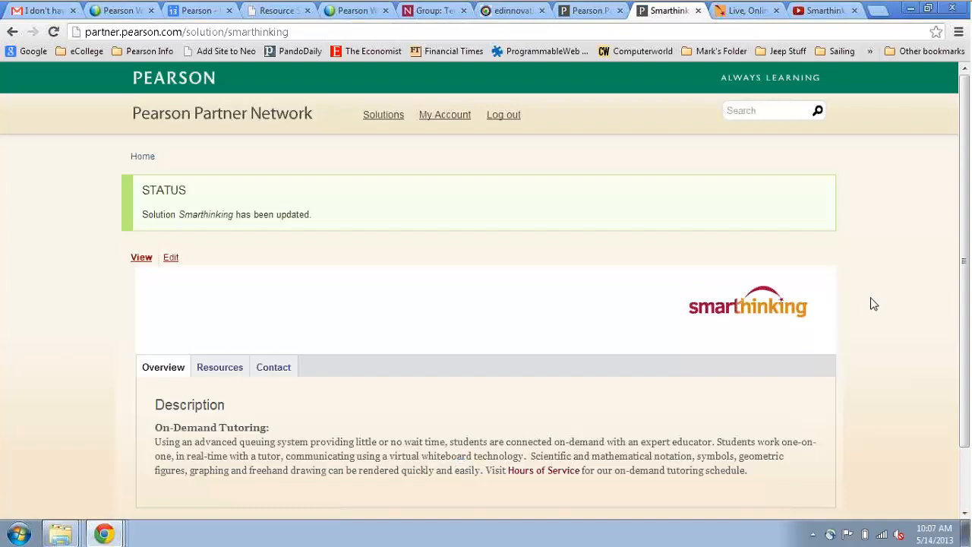
- Check the Resources tab, preview the enlarged screenshot, then reopen the Smarthinking edit form
scroll(873, 304, down, 1)
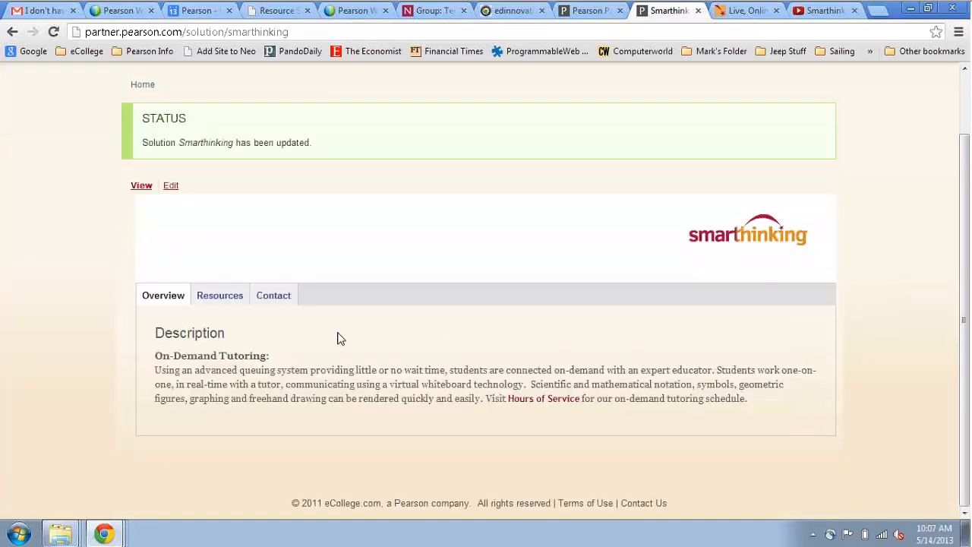
click(222, 297)
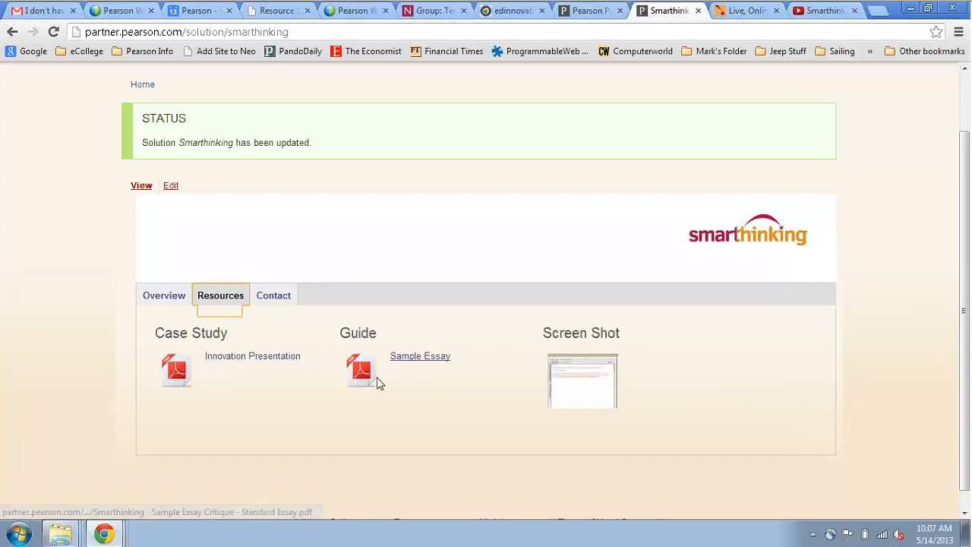
click(579, 390)
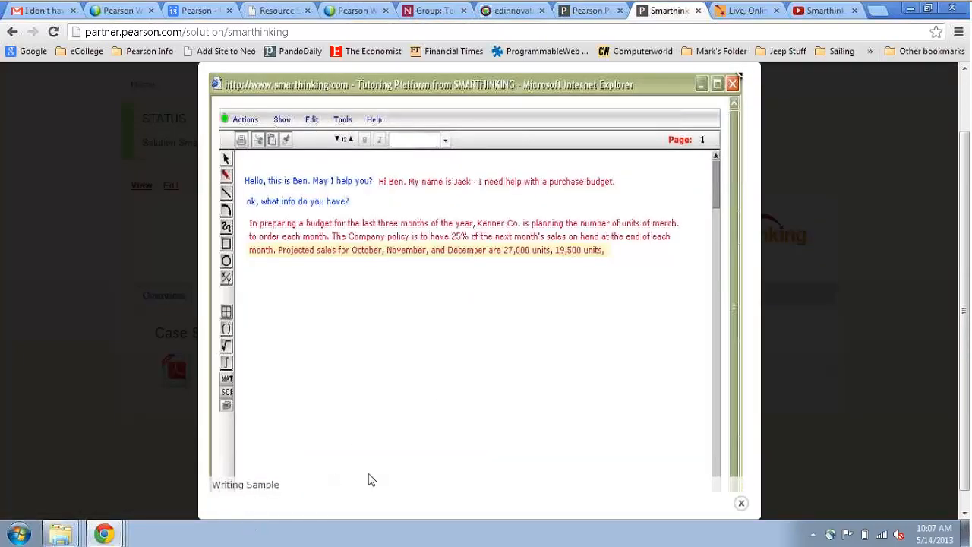
click(742, 505)
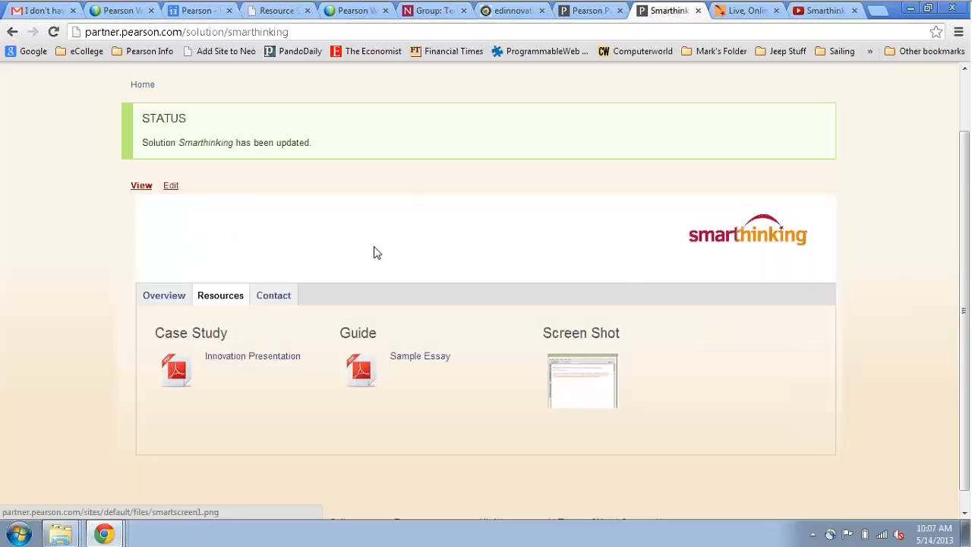
scroll(375, 252, down, 1)
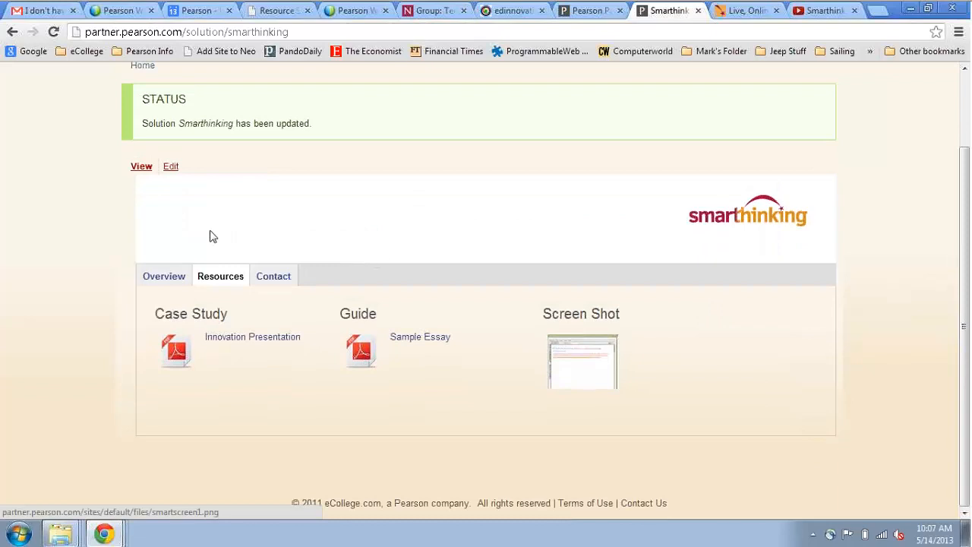
click(171, 166)
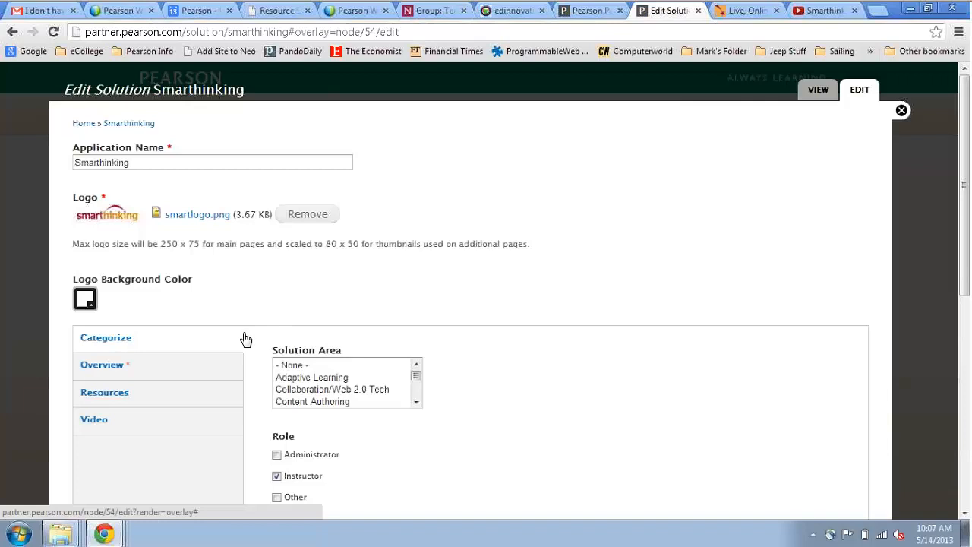
- Open the Video section's media dialog on its Web address option
scroll(245, 338, down, 1)
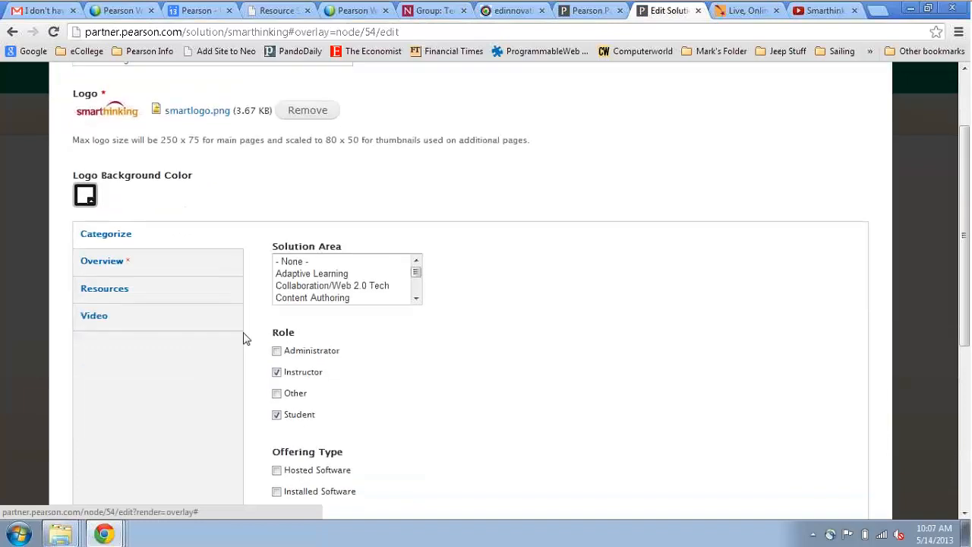
click(94, 323)
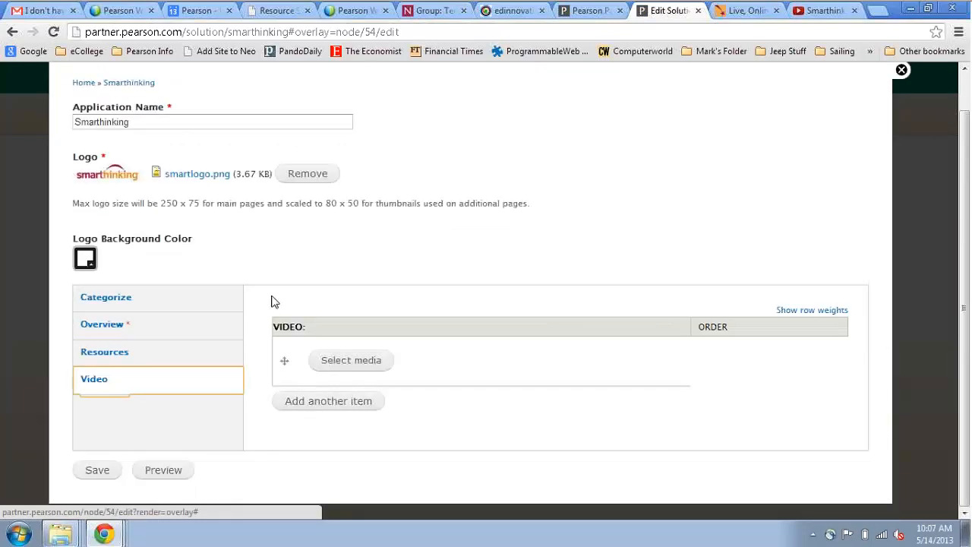
click(351, 361)
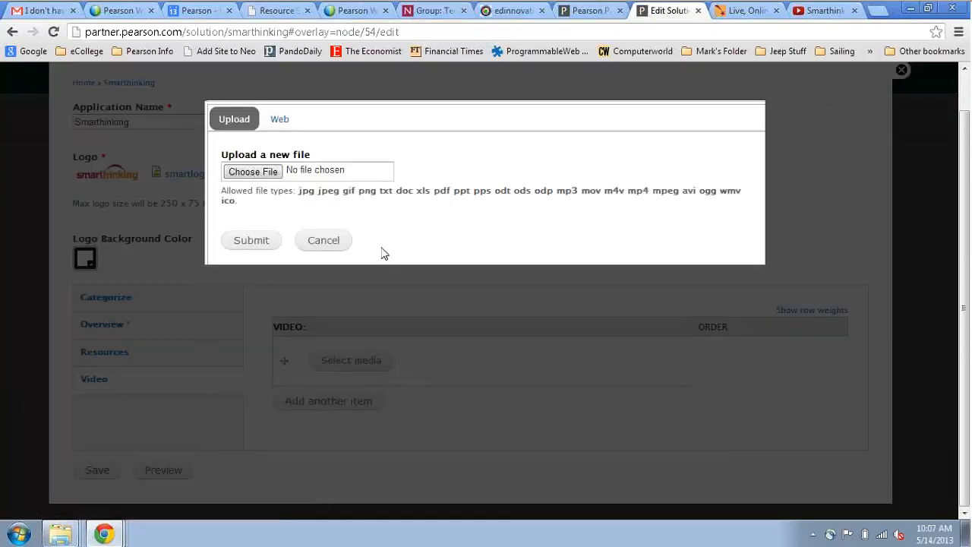
click(278, 122)
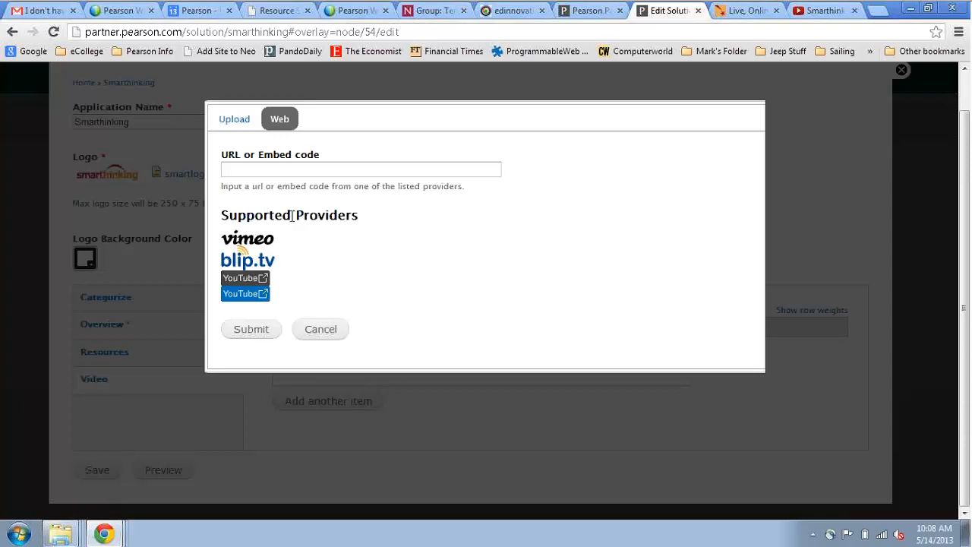
- Copy the Smarthinking YouTube video's share link and return to the edit form
click(769, 11)
click(824, 10)
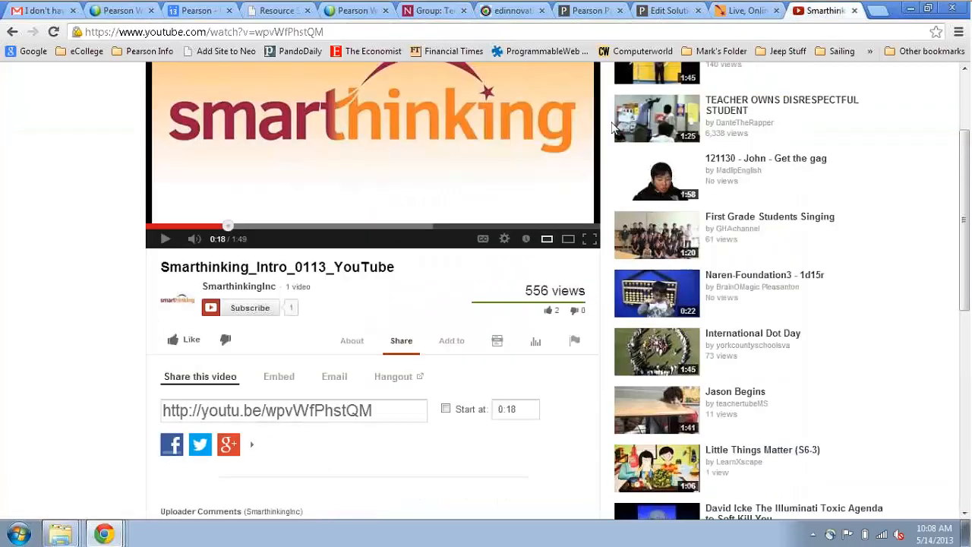
click(272, 408)
key(ctrl+c)
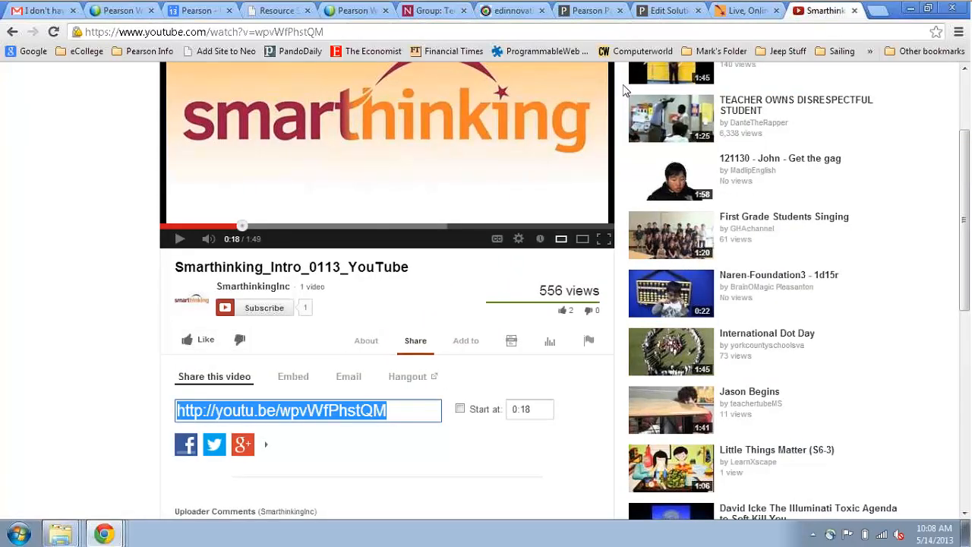
click(671, 12)
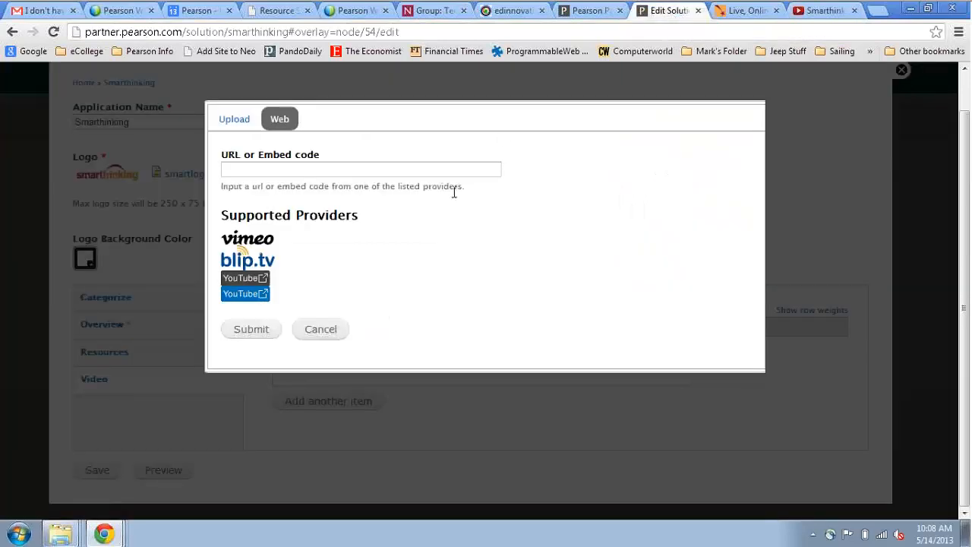
- Paste the youtu.be share link as video media, submit it, and save the listing
click(341, 167)
key(ctrl+v)
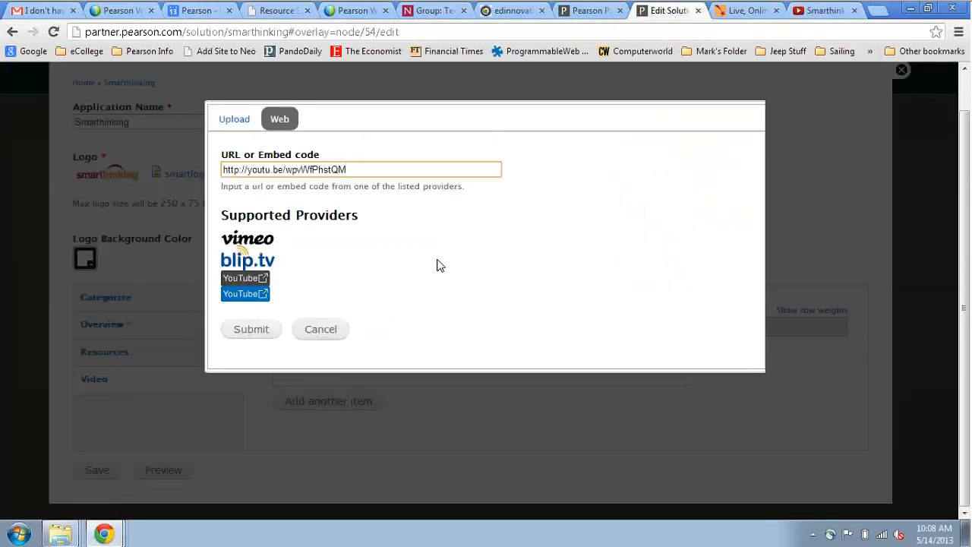
click(483, 344)
click(265, 333)
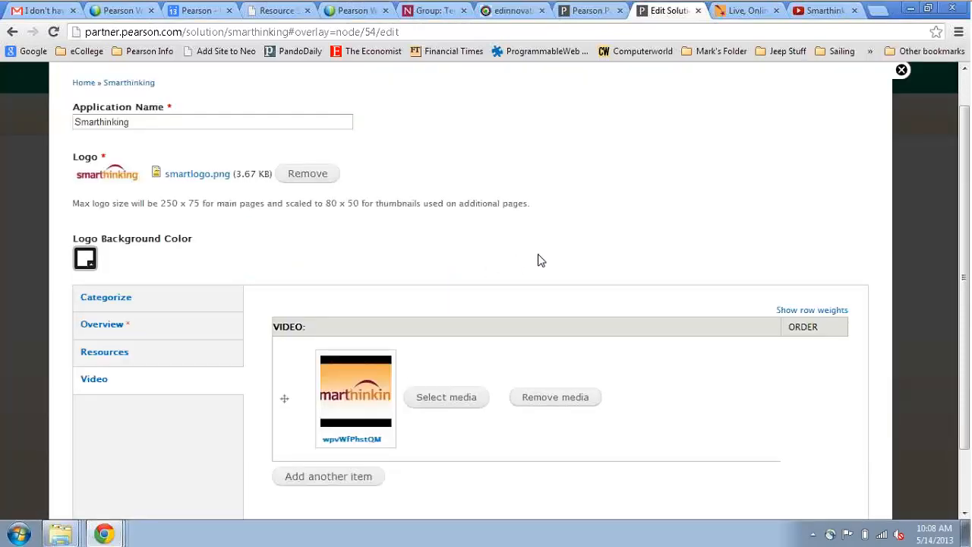
scroll(887, 237, down, 1)
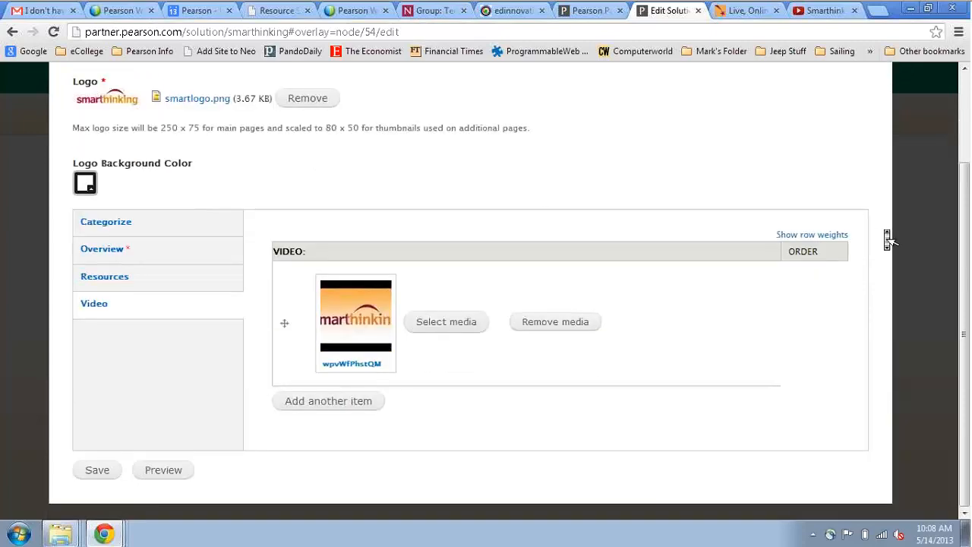
click(85, 473)
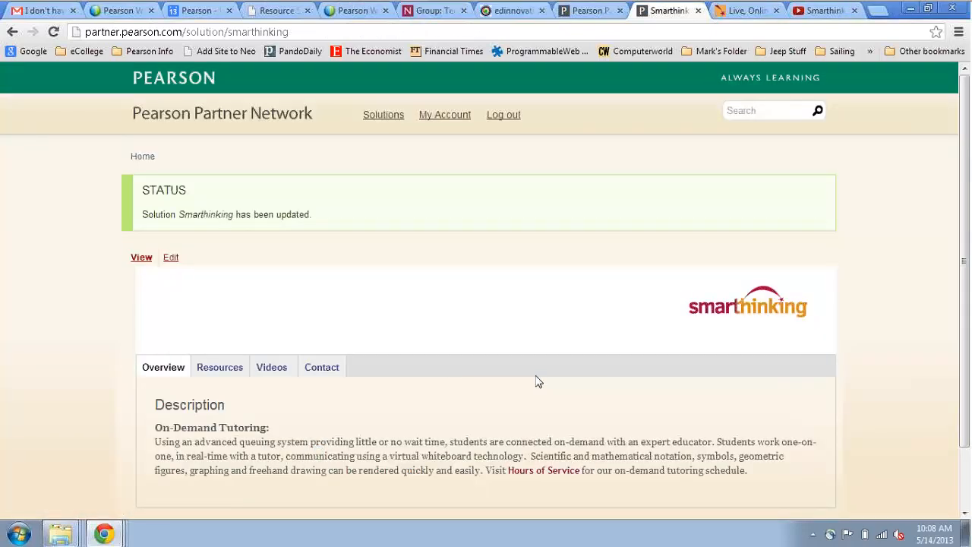
- On the Videos tab, play then pause the embedded Smarthinking_Intro_0113_YouTube video
scroll(536, 382, down, 2)
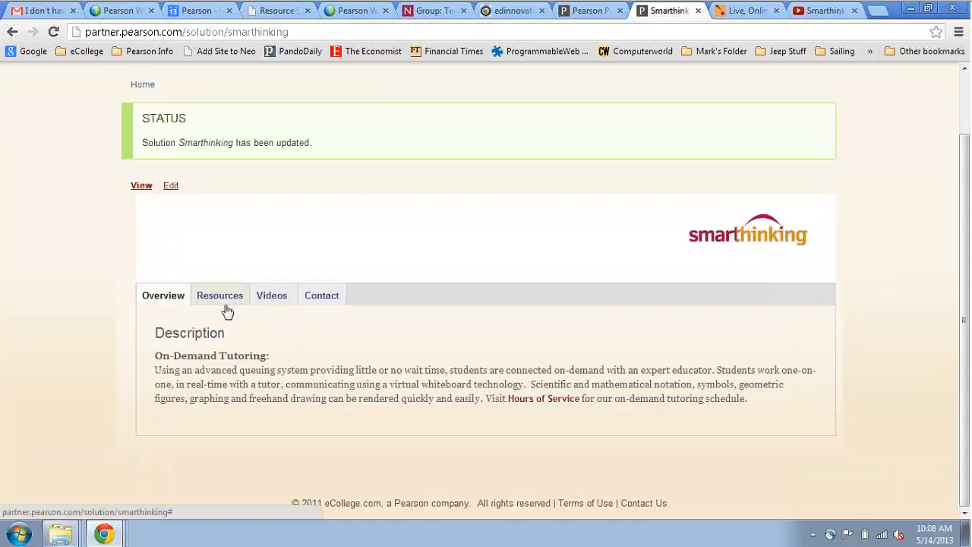
click(280, 298)
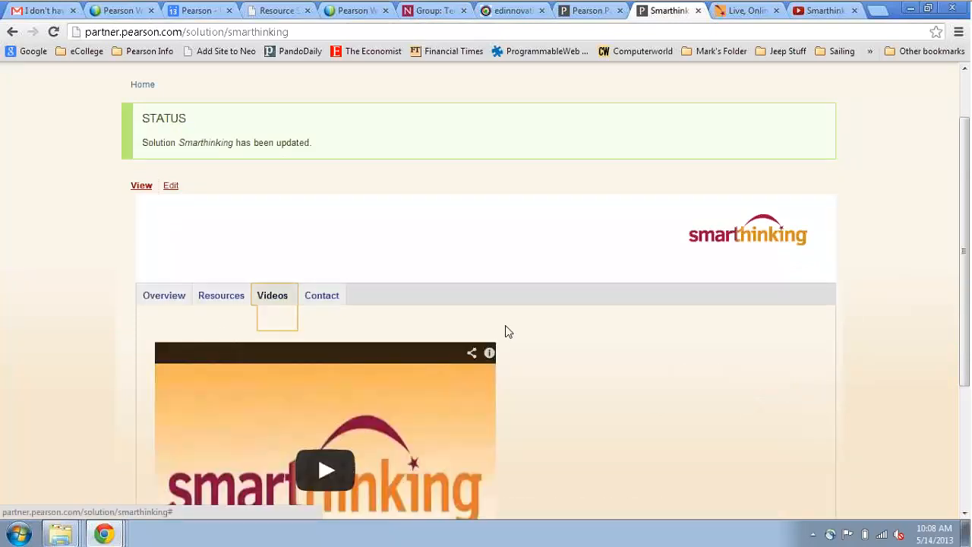
scroll(621, 360, down, 3)
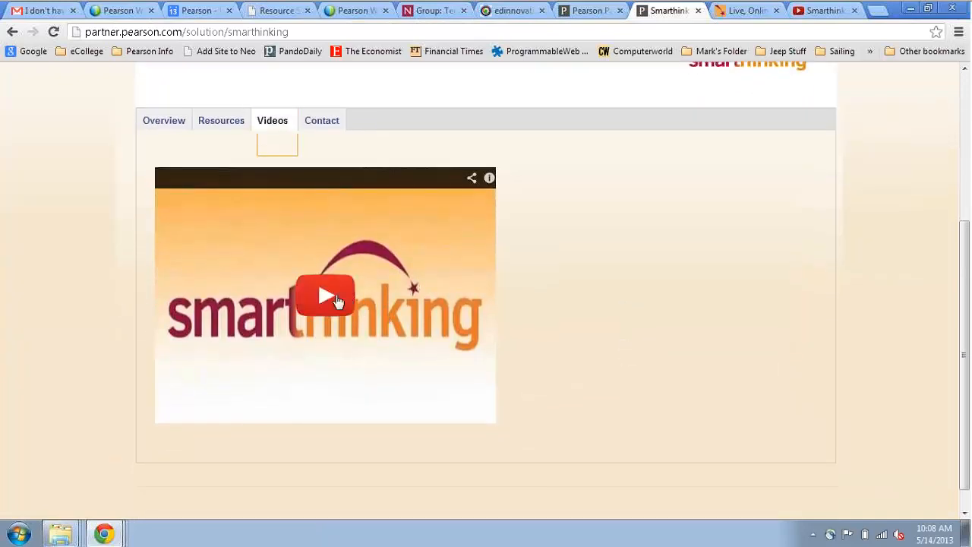
click(325, 294)
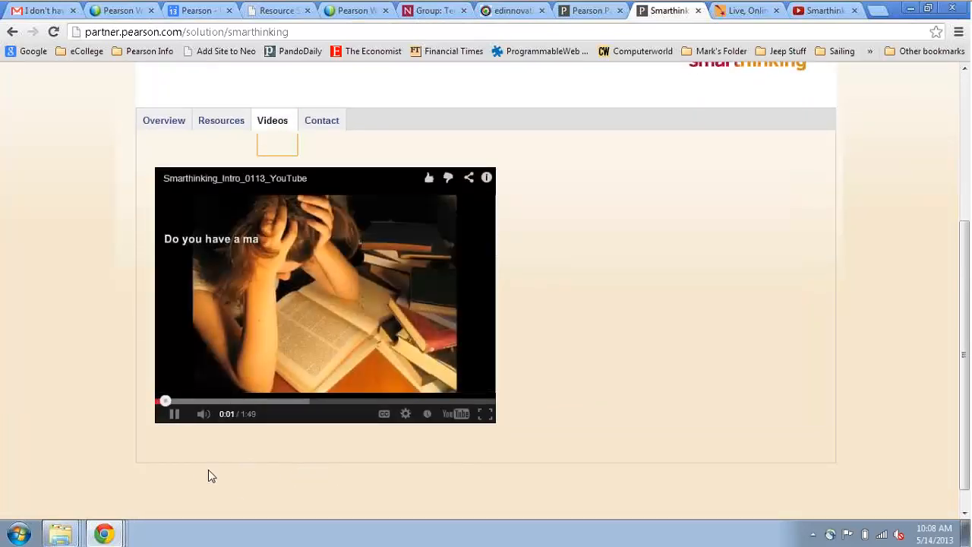
click(174, 413)
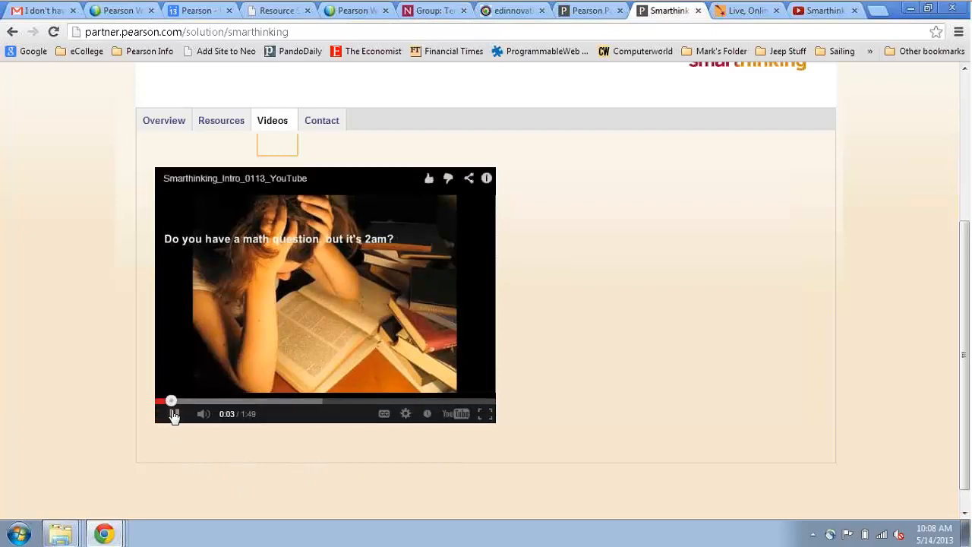
scroll(595, 354, up, 3)
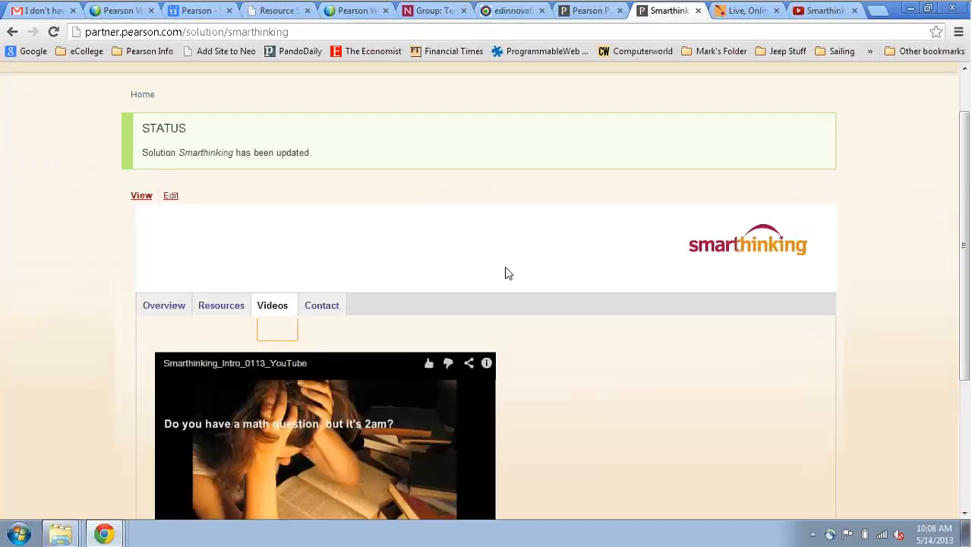